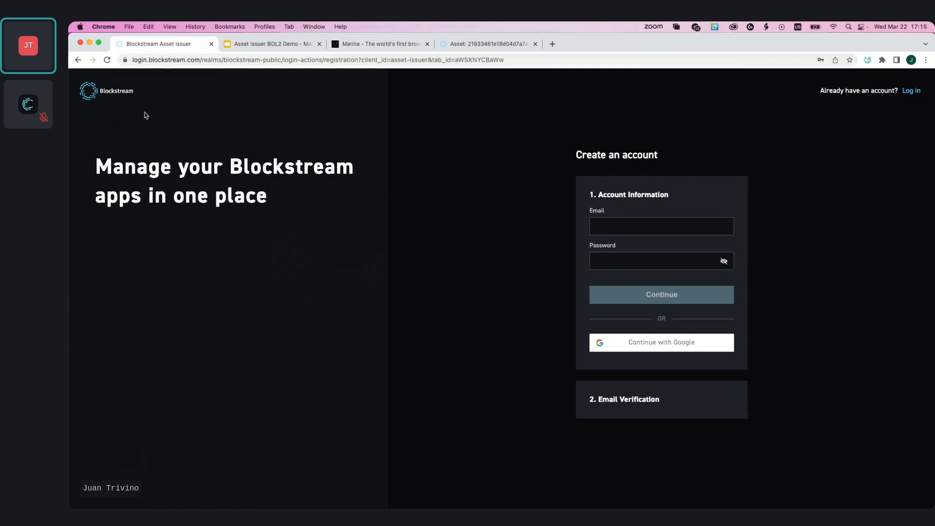
# Log in to the Blockstream Asset Issuer account using the saved email and password
pyautogui.click(909, 91)
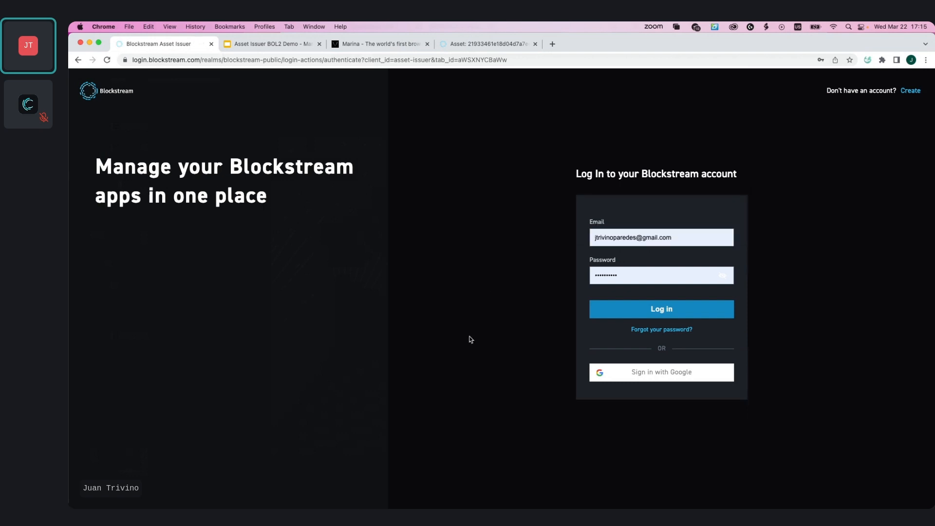
pyautogui.click(652, 374)
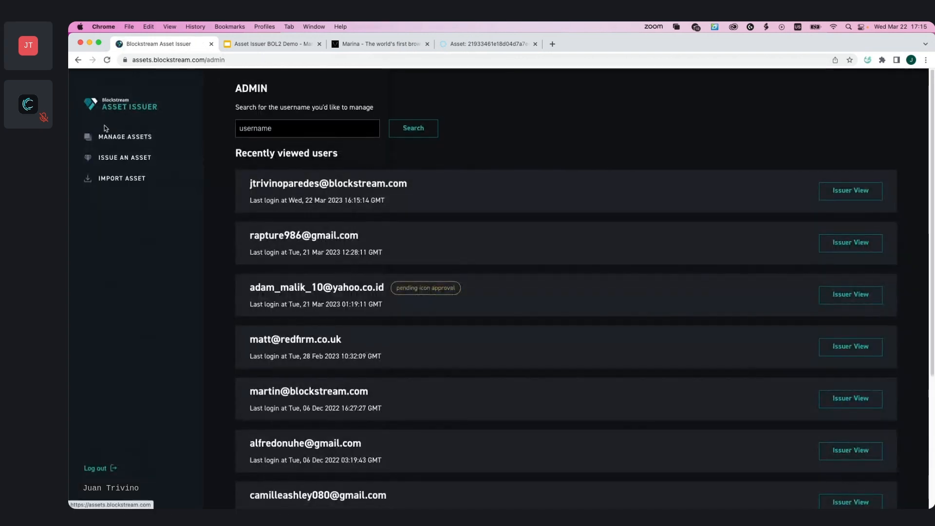
pyautogui.click(106, 126)
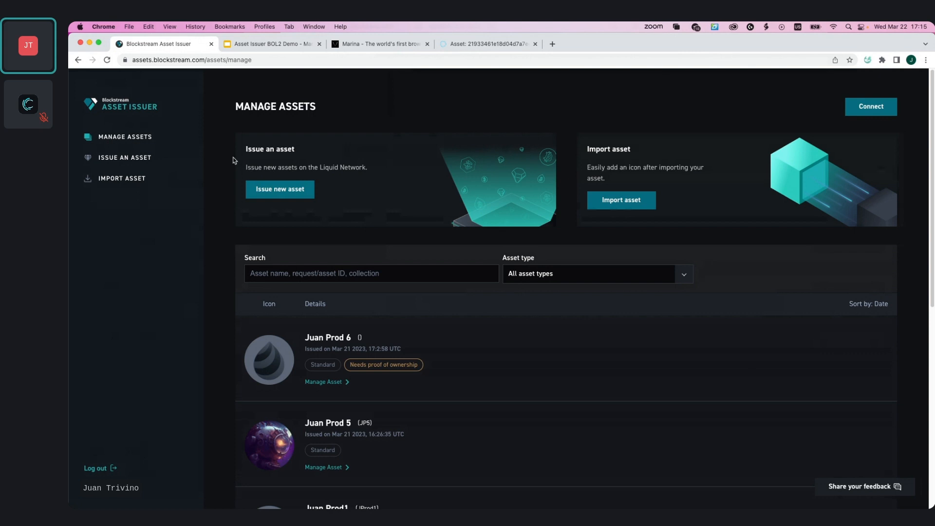
# Open the asset issuance page and check the Marina wallet's balances
pyautogui.click(137, 161)
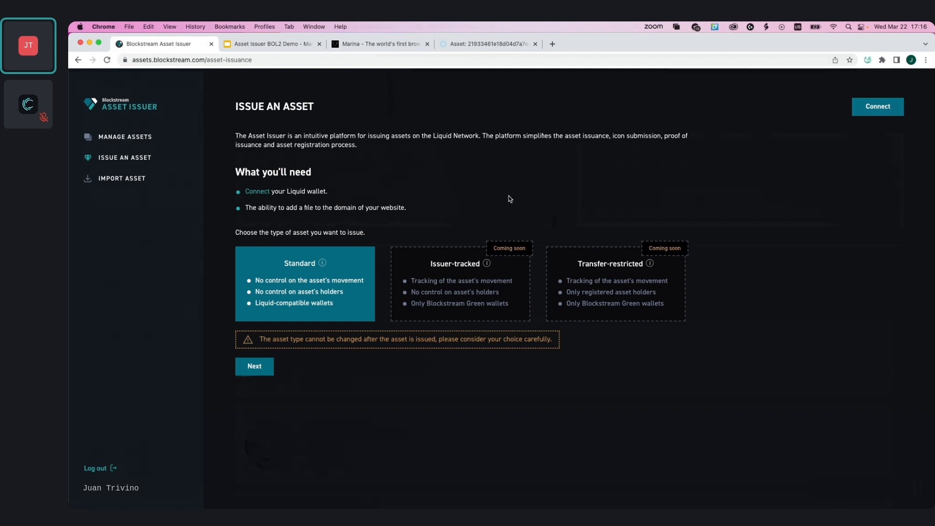
pyautogui.click(867, 59)
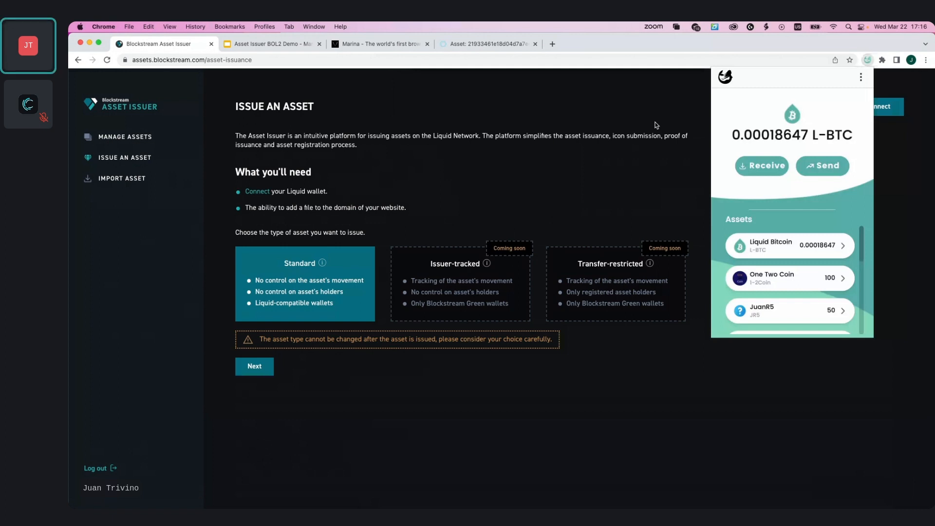
pyautogui.click(655, 125)
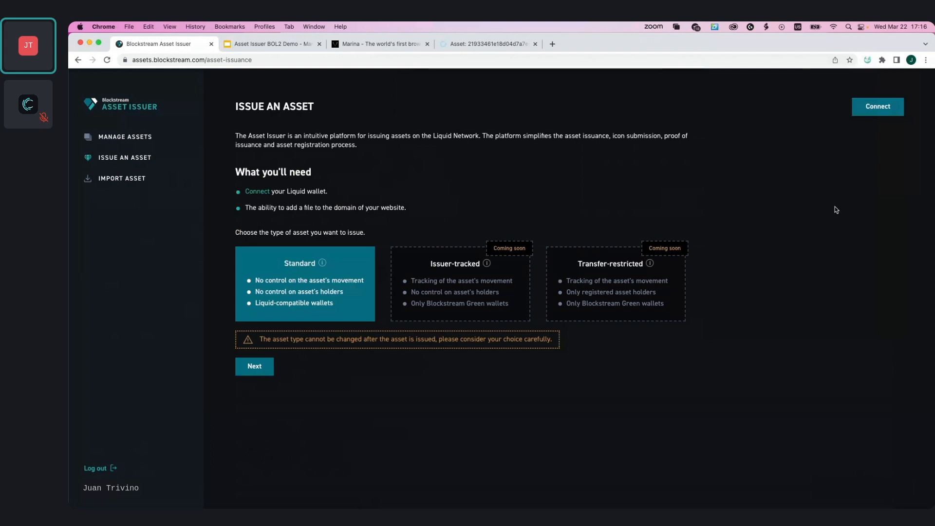
# Connect the Marina wallet to the site, granting permission to view addresses and balances
pyautogui.click(878, 107)
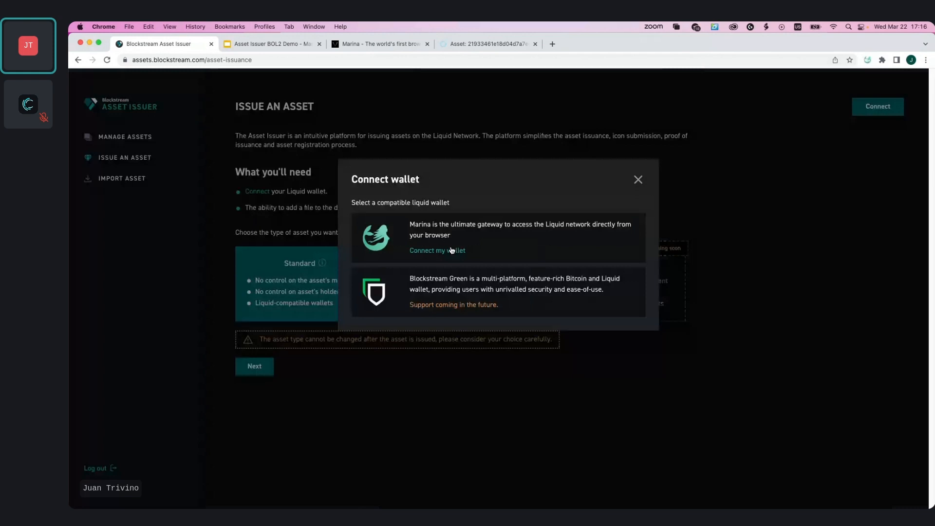
pyautogui.click(451, 250)
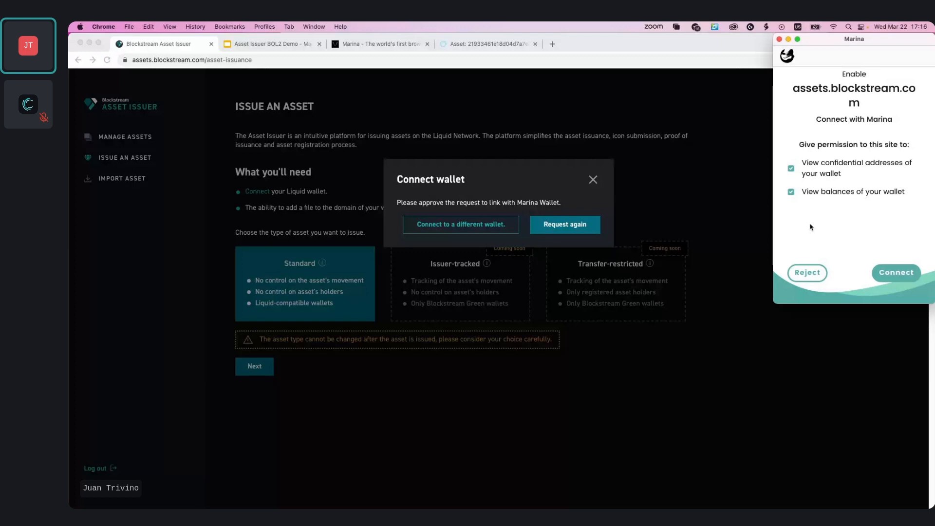
pyautogui.click(896, 272)
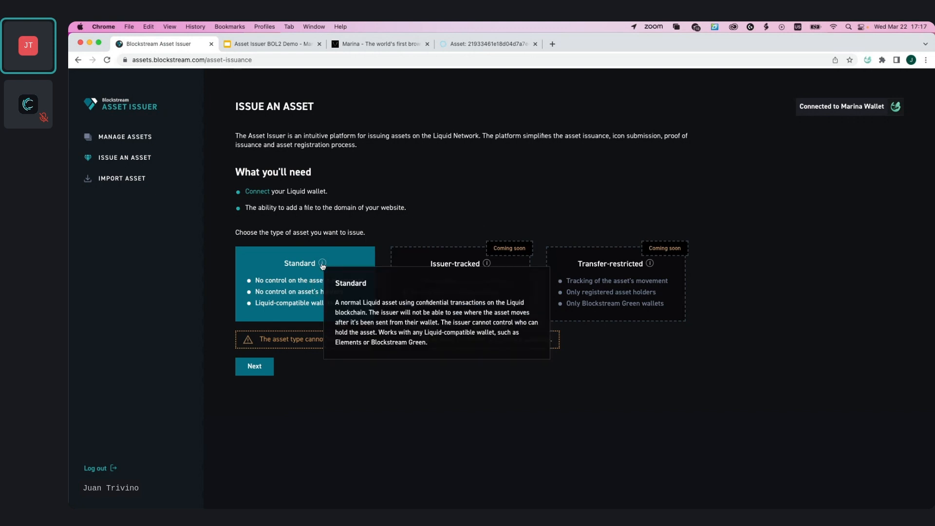
# Choose the Standard asset type and name the asset Caganer1
pyautogui.click(254, 367)
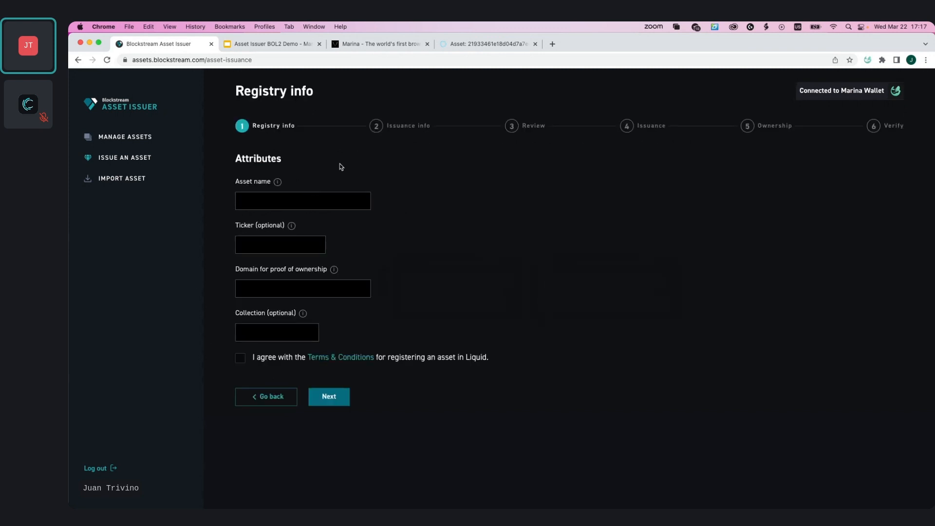
pyautogui.click(324, 200)
pyautogui.write('Caganer')
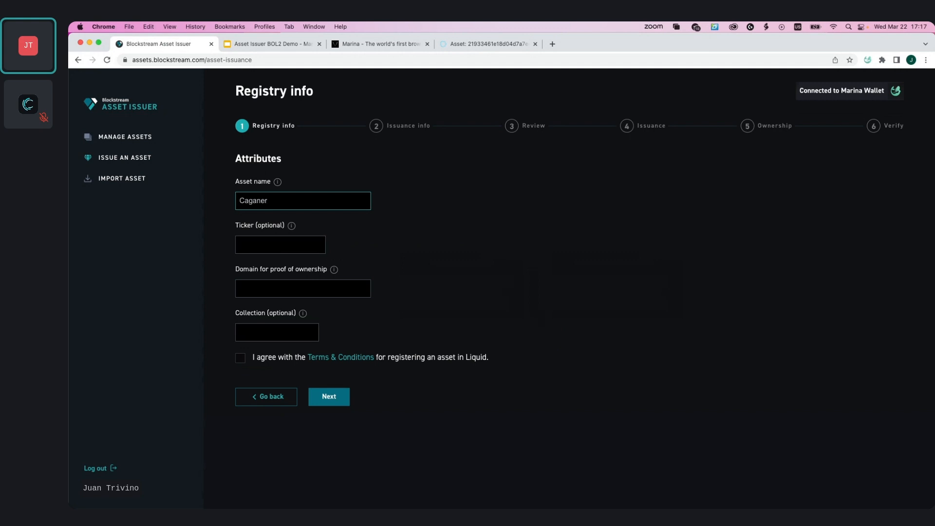
pyautogui.write('1')
# Set the asset's ticker to CAGA
pyautogui.click(287, 249)
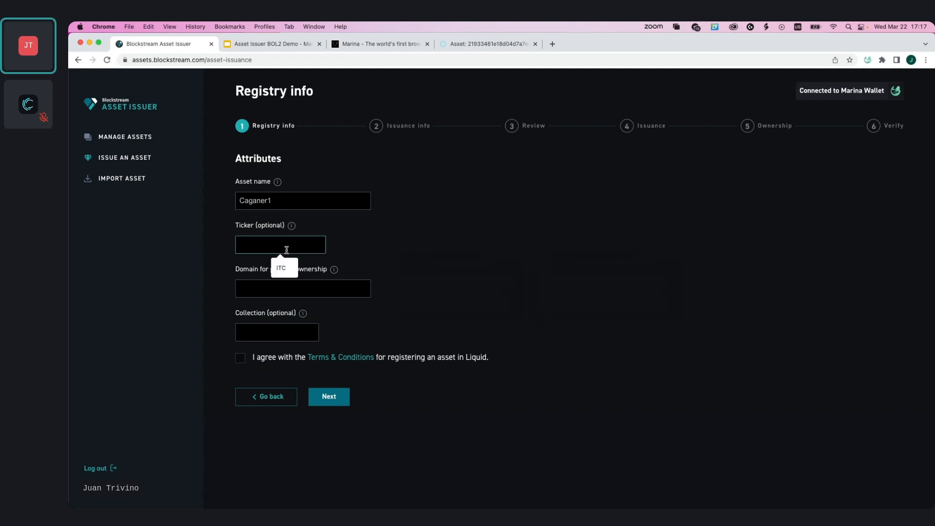
pyautogui.click(358, 241)
pyautogui.click(298, 243)
pyautogui.write('CAGA')
pyautogui.click(380, 236)
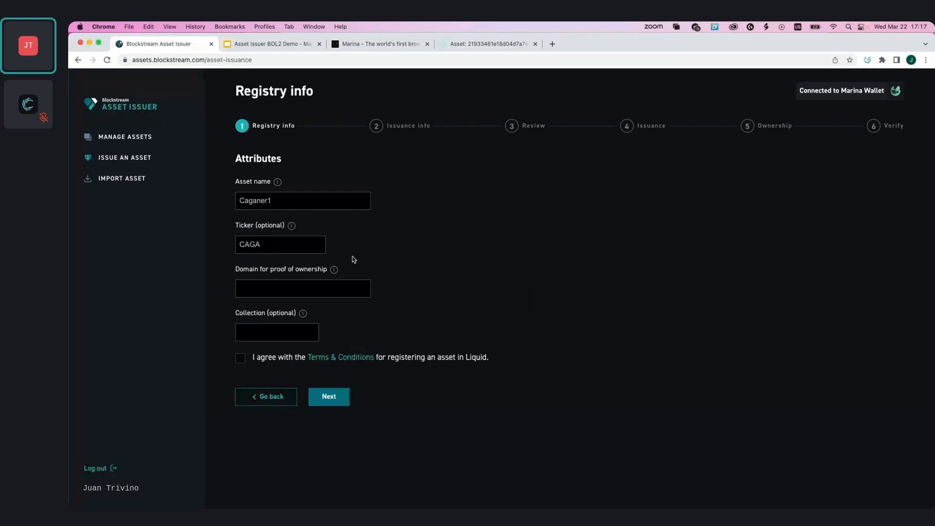
# Paste raspitor.one as the domain for proof of ownership
pyautogui.click(339, 290)
pyautogui.write('raspitor.one')
pyautogui.moveTo(304, 315)
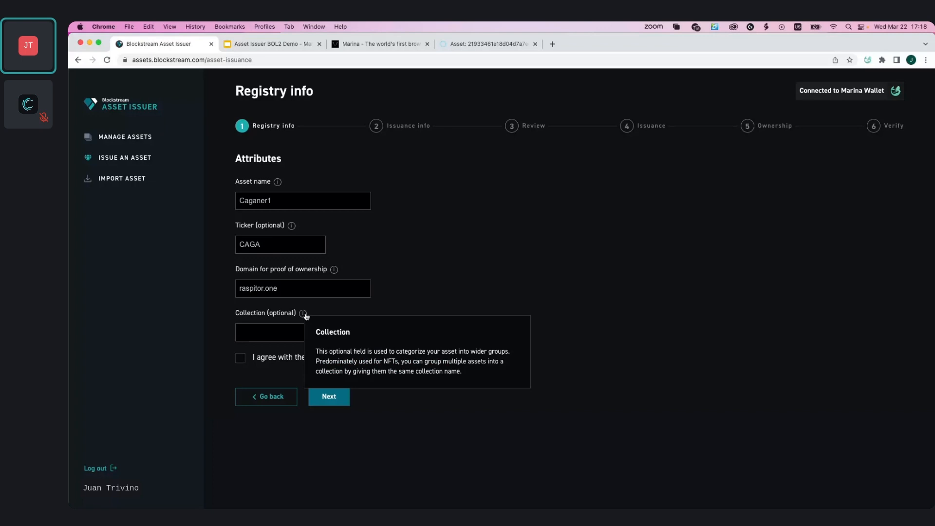
pyautogui.click(287, 331)
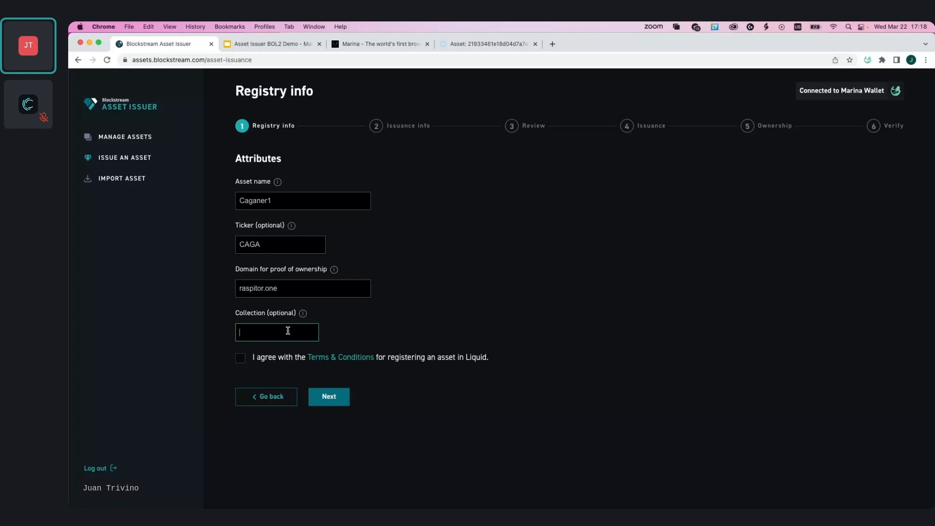
pyautogui.write('MyStore/Caganer/2023')
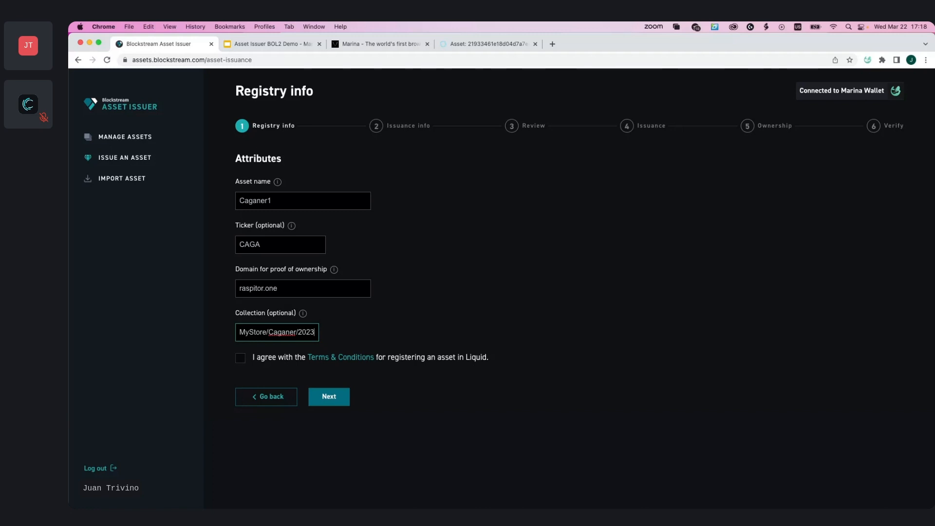
pyautogui.press('super+BackSpace')
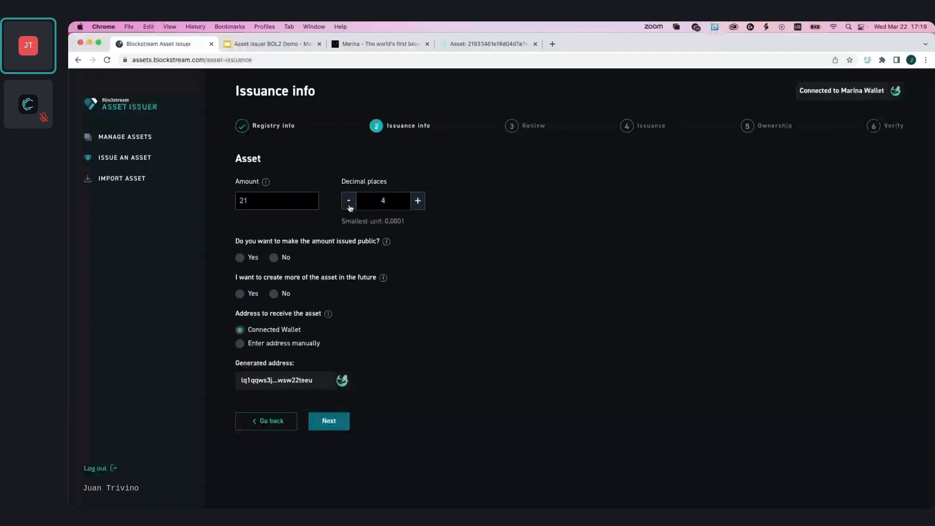
# Set decimal places to 0 and choose to create more of the asset in the future
pyautogui.click(349, 205)
pyautogui.click(349, 205)
pyautogui.click(349, 206)
pyautogui.click(349, 205)
pyautogui.click(418, 201)
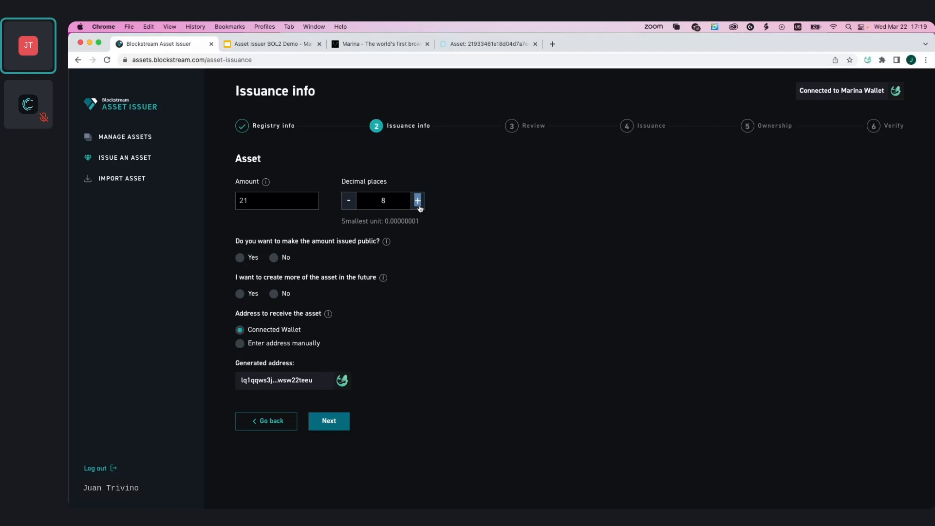
pyautogui.click(418, 201)
pyautogui.click(240, 293)
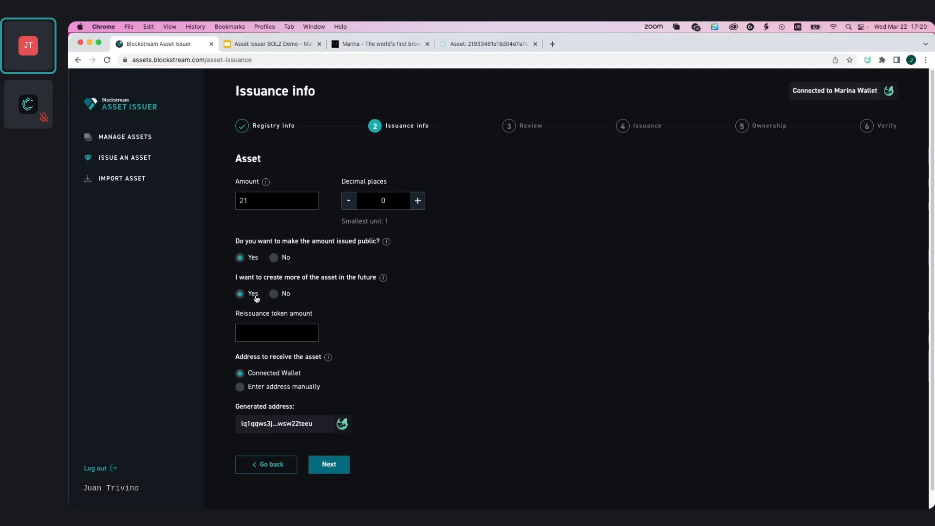
pyautogui.click(259, 338)
pyautogui.write('21')
pyautogui.doubleClick(242, 336)
pyautogui.click(417, 315)
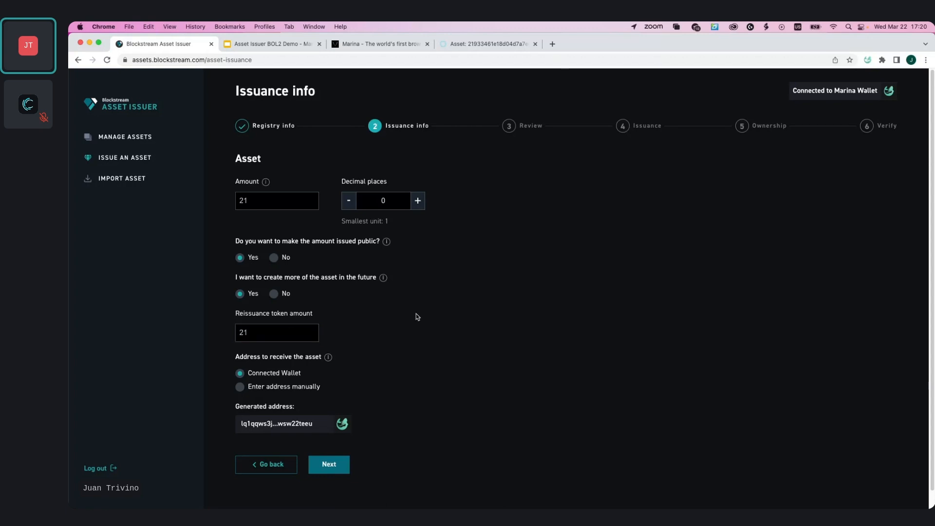
pyautogui.doubleClick(266, 336)
pyautogui.write('1')
pyautogui.click(356, 312)
pyautogui.click(271, 335)
pyautogui.press('BackSpace')
pyautogui.click(316, 302)
pyautogui.click(274, 293)
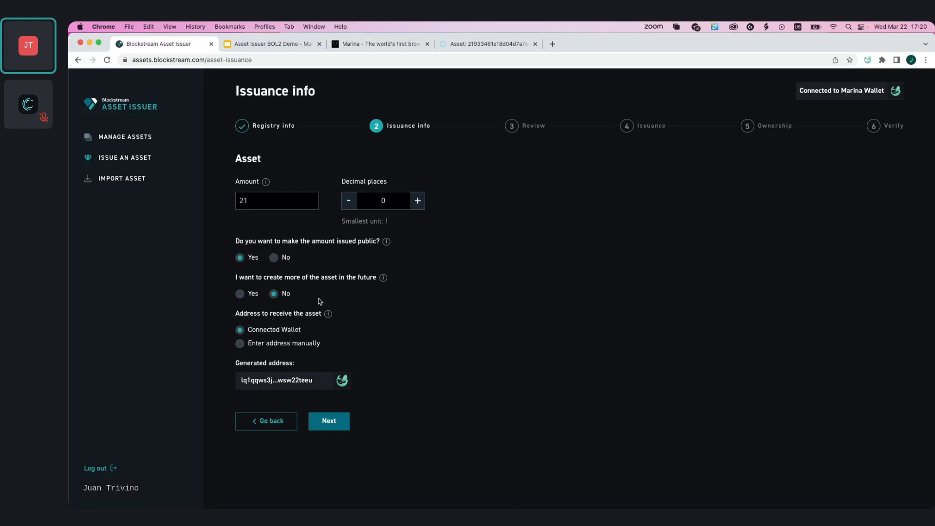
pyautogui.click(240, 293)
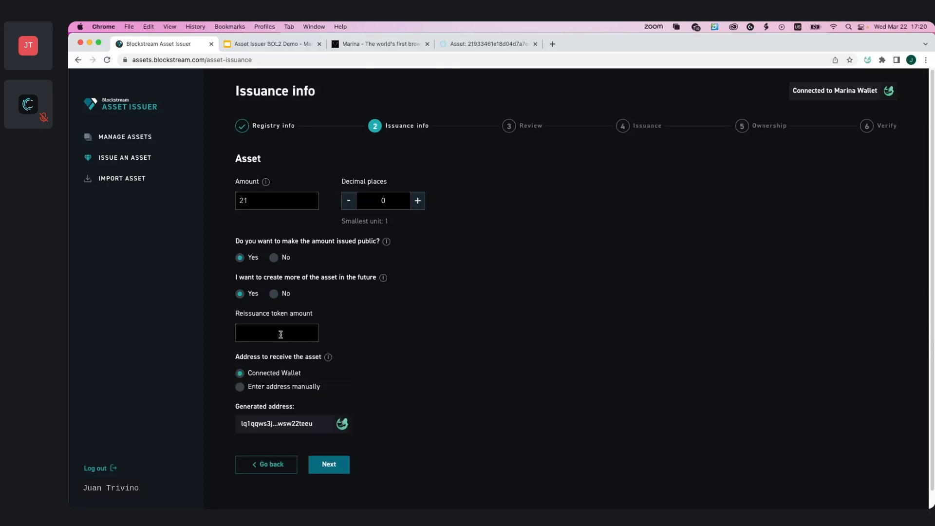
# Set the reissuance token amount to 2 and continue to the review
pyautogui.click(280, 335)
pyautogui.write('2')
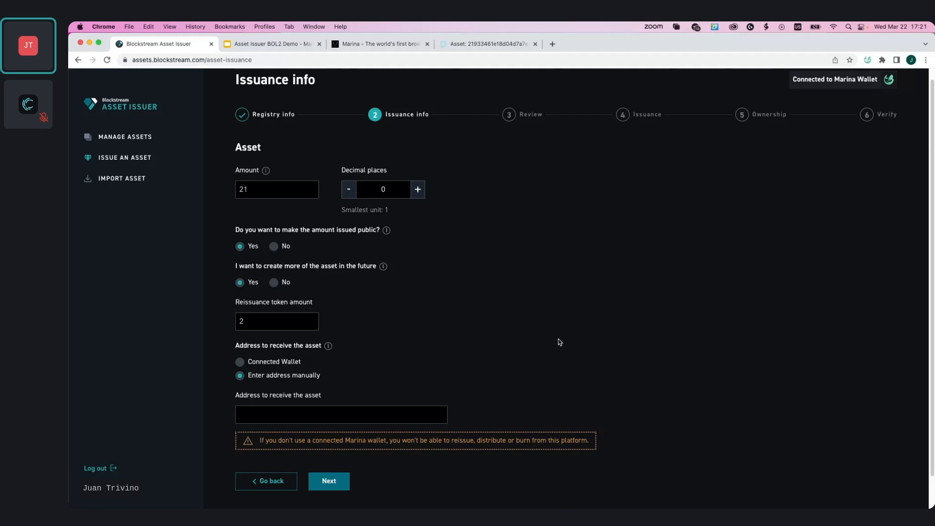
pyautogui.scroll(-1, 559, 341)
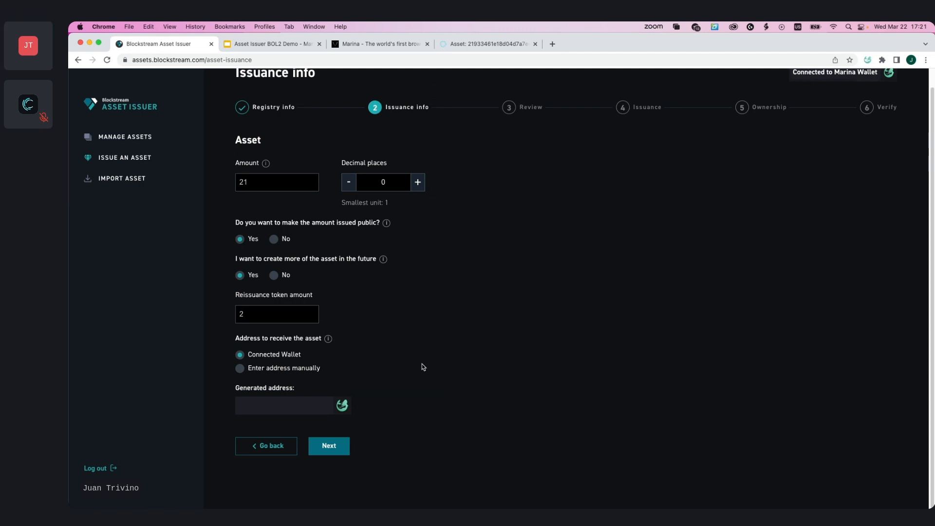
pyautogui.click(328, 446)
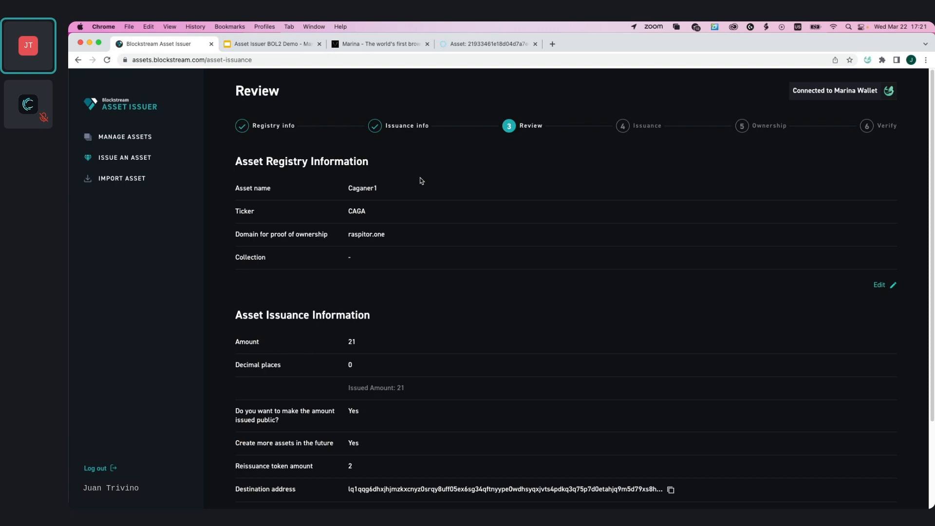
# Review the registry and issuance details and request the asset issuance
pyautogui.scroll(-4, 422, 181)
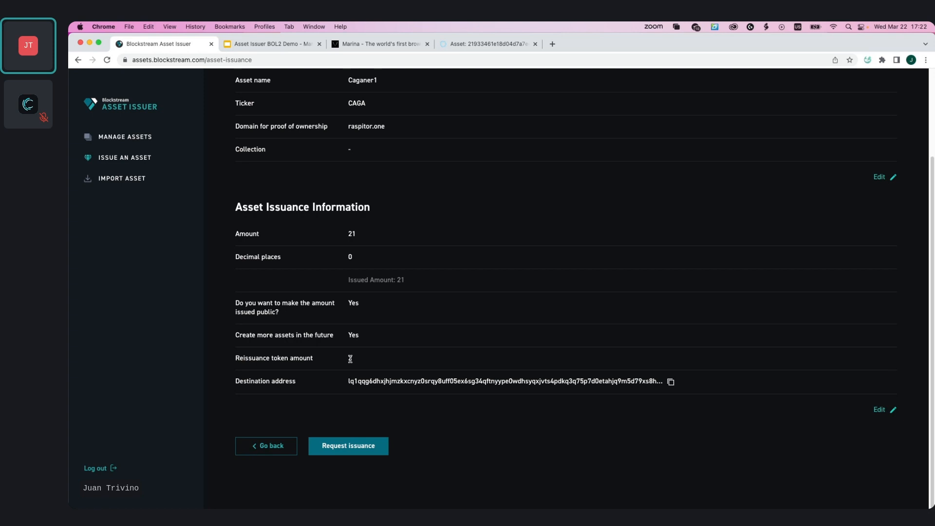
pyautogui.scroll(2, 348, 462)
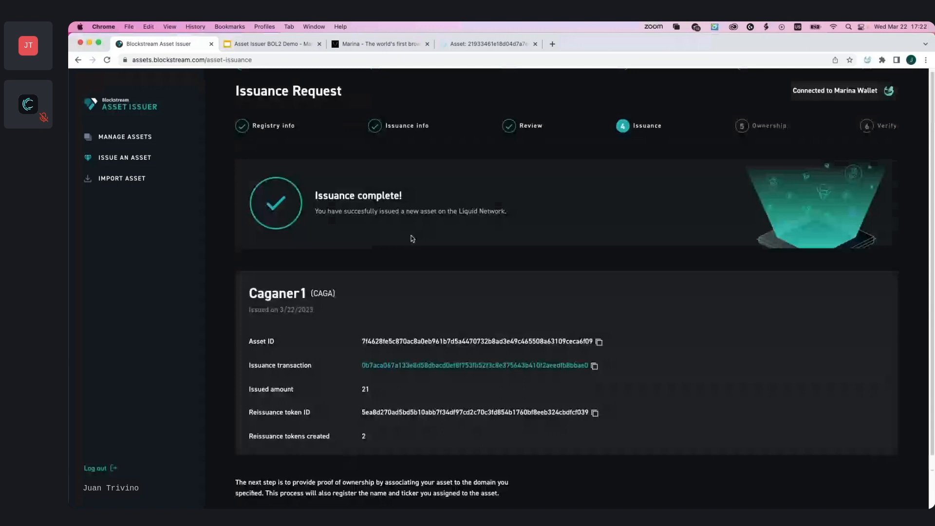
# Open the issuance transaction in the block explorer
pyautogui.scroll(-2, 412, 239)
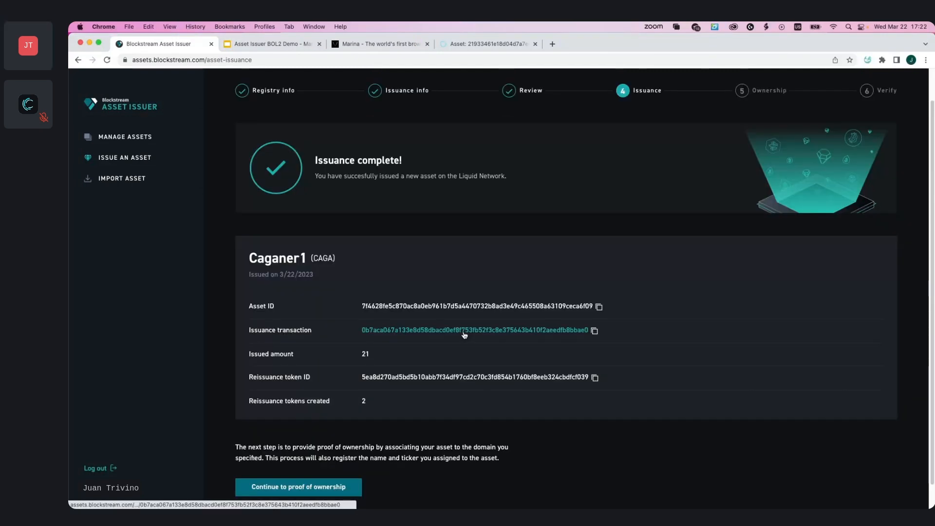
pyautogui.click(464, 334)
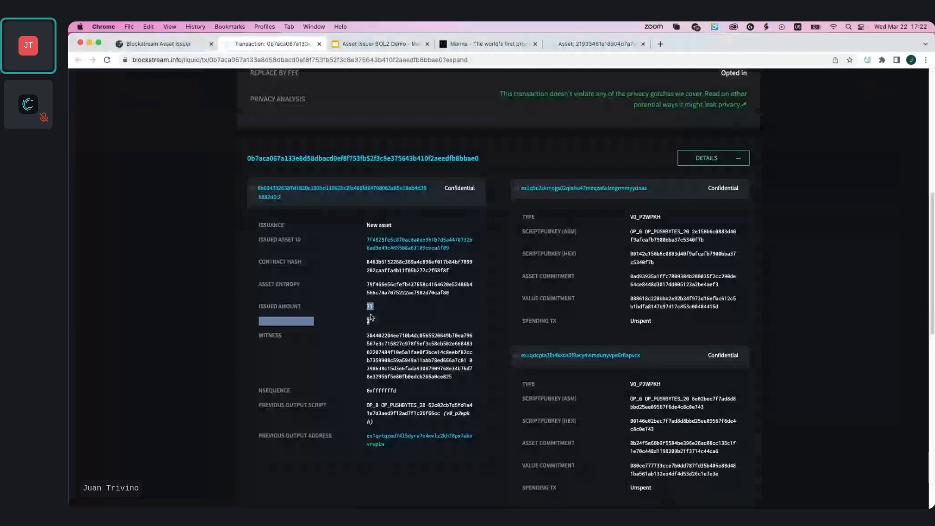
# Return to the issuer tab and open the proof-of-ownership URL on raspitor.one to inspect its authorization text
pyautogui.click(158, 44)
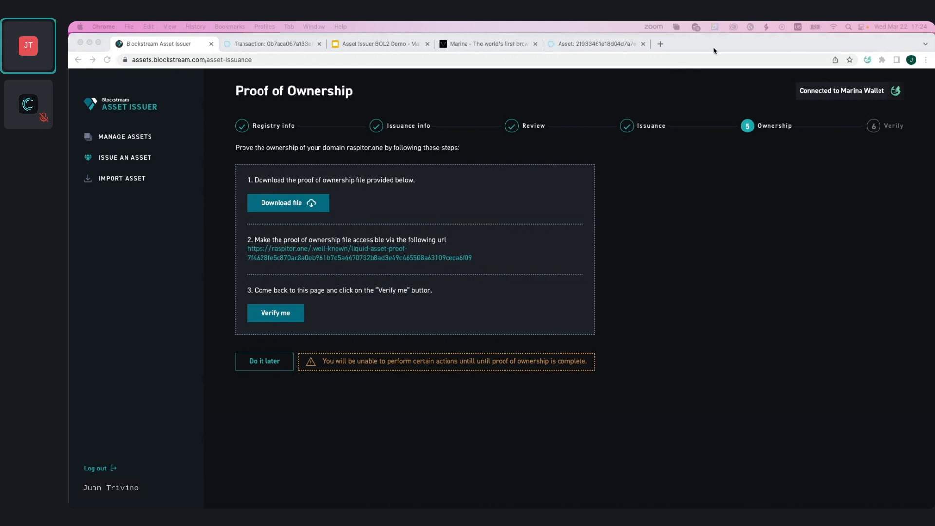
pyautogui.click(168, 45)
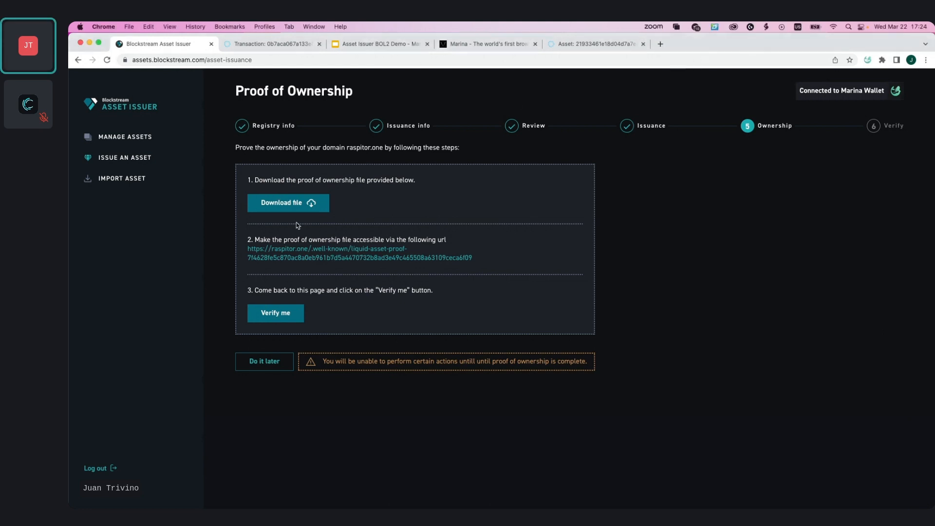
pyautogui.click(305, 258)
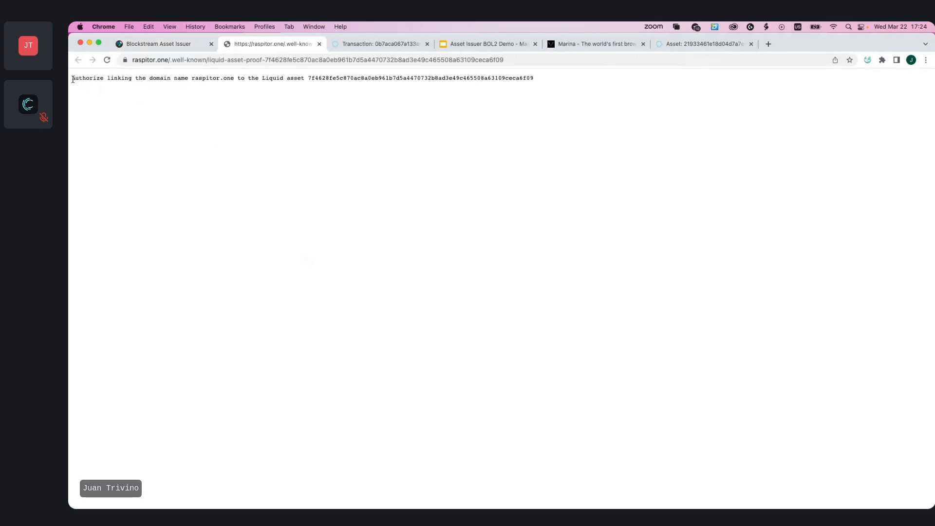
pyautogui.moveTo(72, 79); pyautogui.dragTo(511, 85)
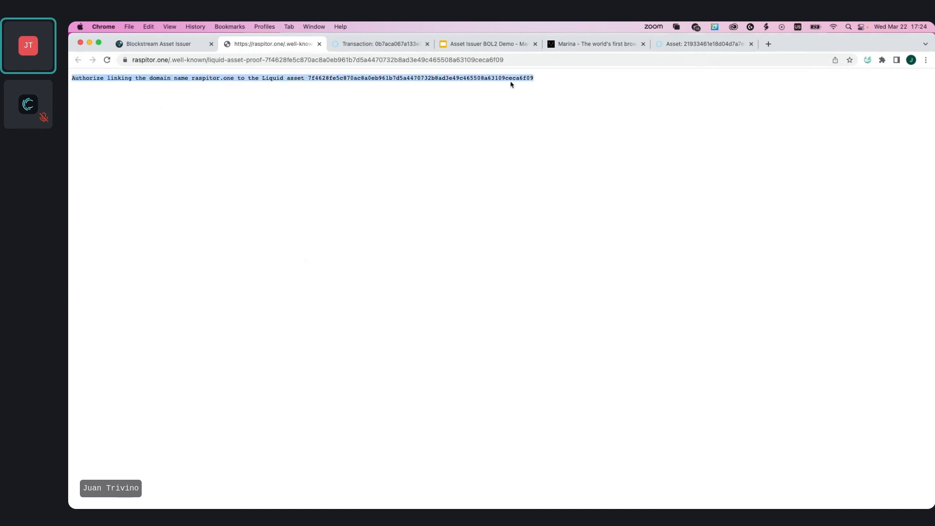
pyautogui.click(471, 118)
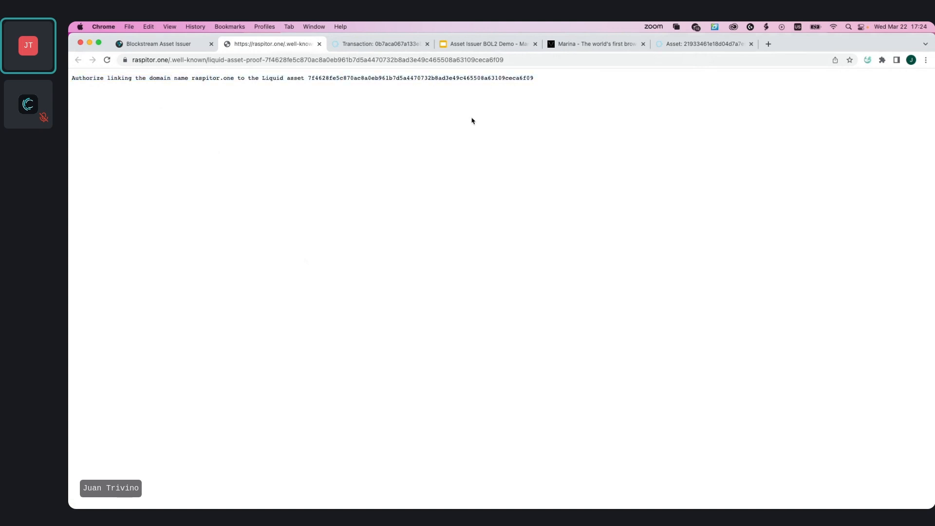
# Close the proof tab, postpone the ownership proof, and review the Caganer1 asset details and registry information
pyautogui.click(320, 45)
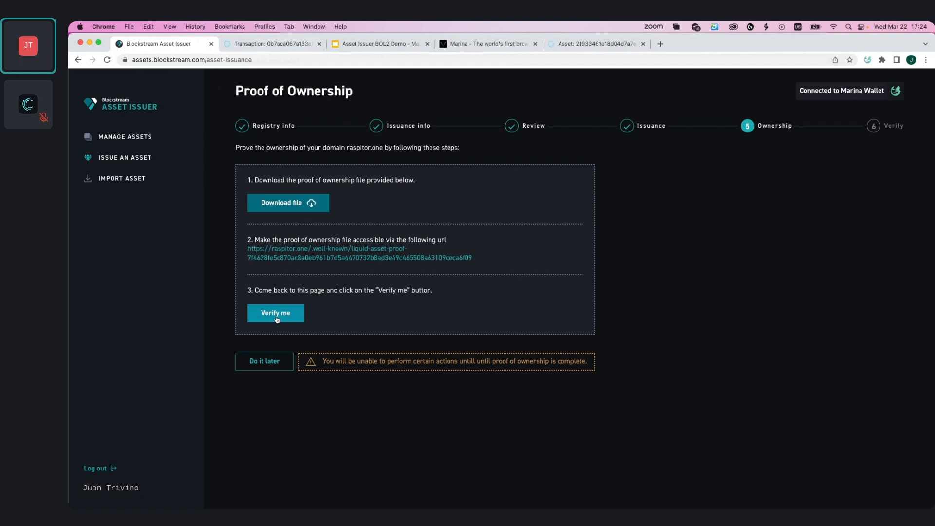
pyautogui.click(270, 366)
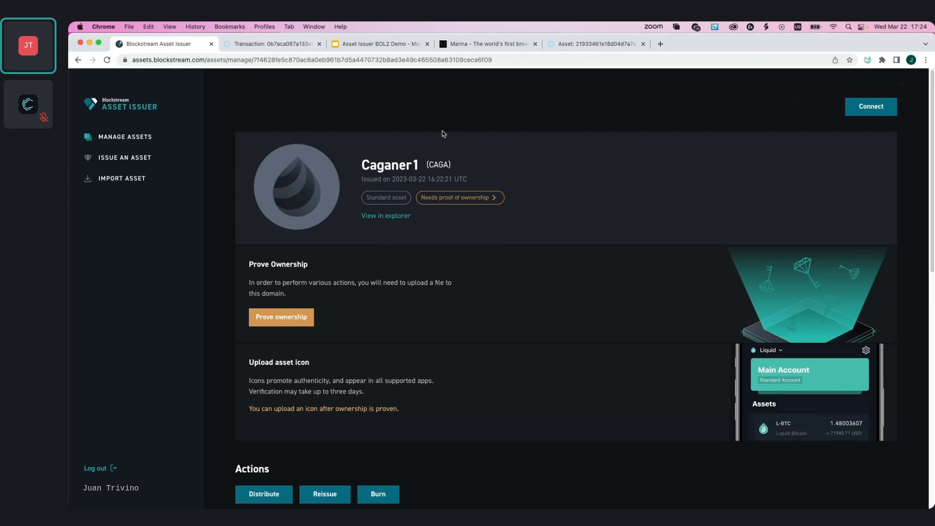
pyautogui.scroll(-1, 422, 233)
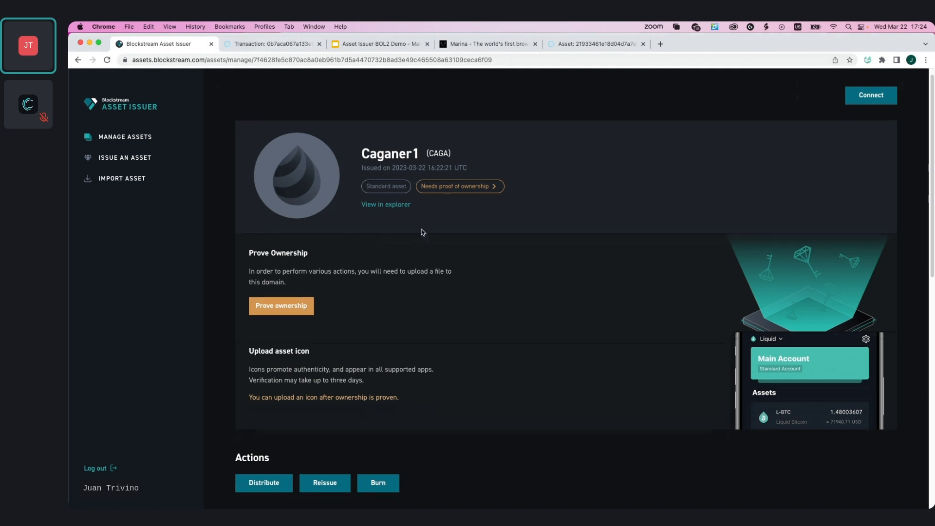
pyautogui.scroll(-10, 423, 233)
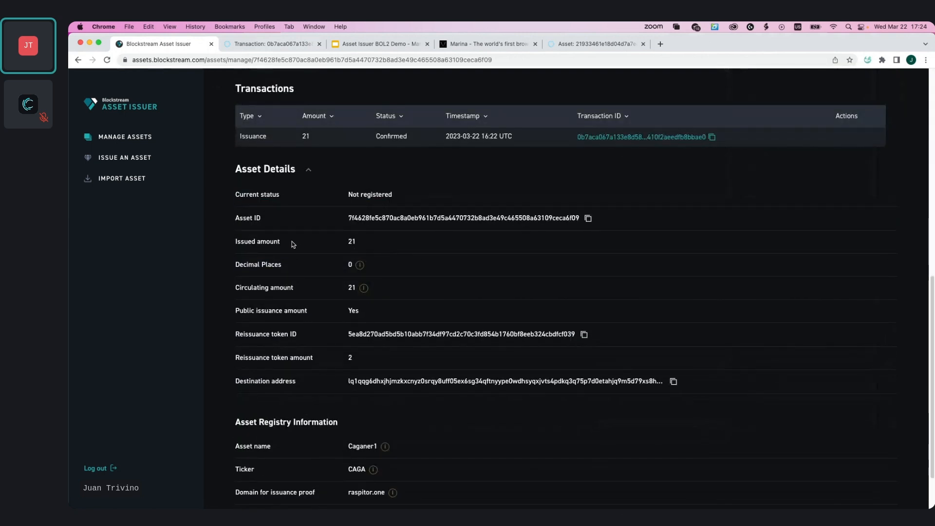
pyautogui.scroll(-3, 291, 241)
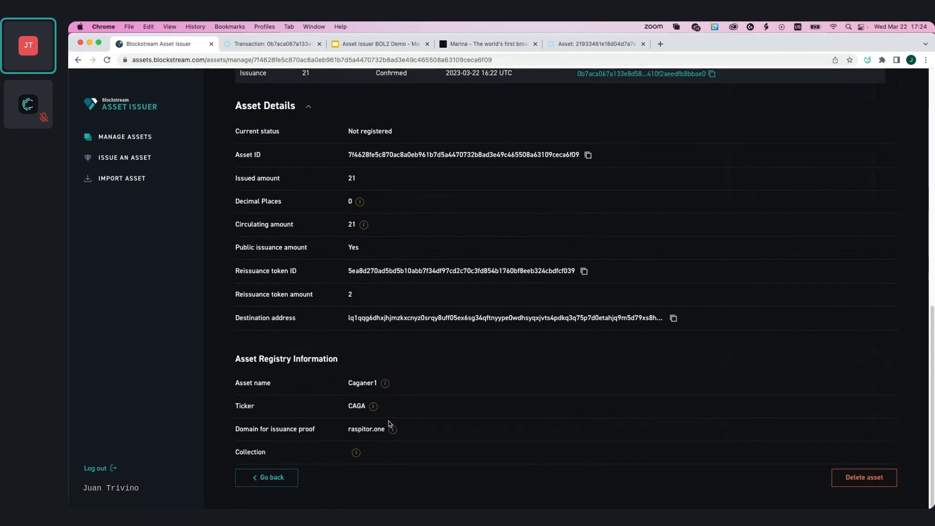
pyautogui.moveTo(393, 431)
pyautogui.moveTo(384, 384)
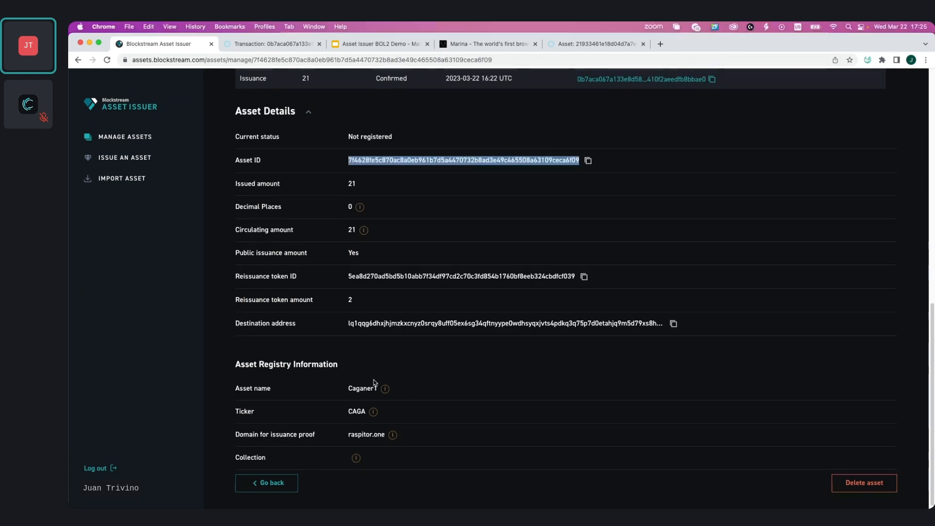
pyautogui.scroll(-1, 384, 407)
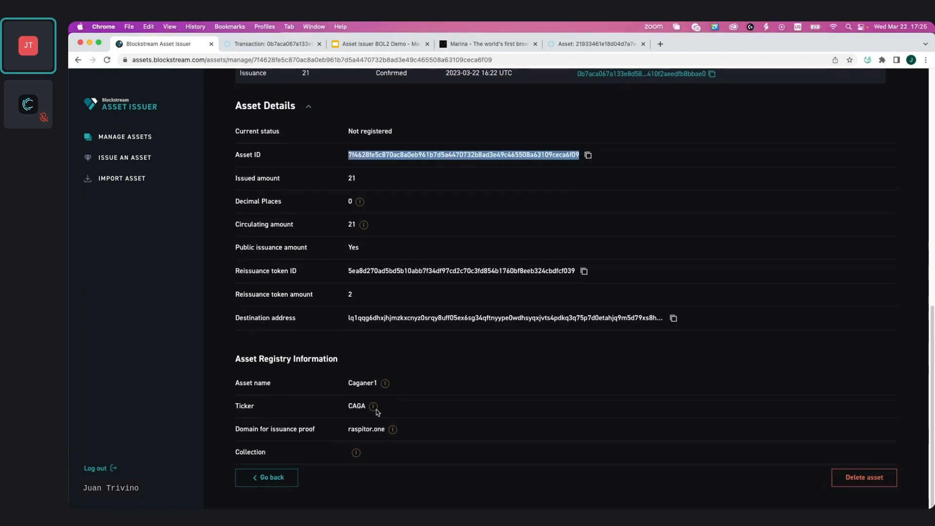
pyautogui.click(388, 410)
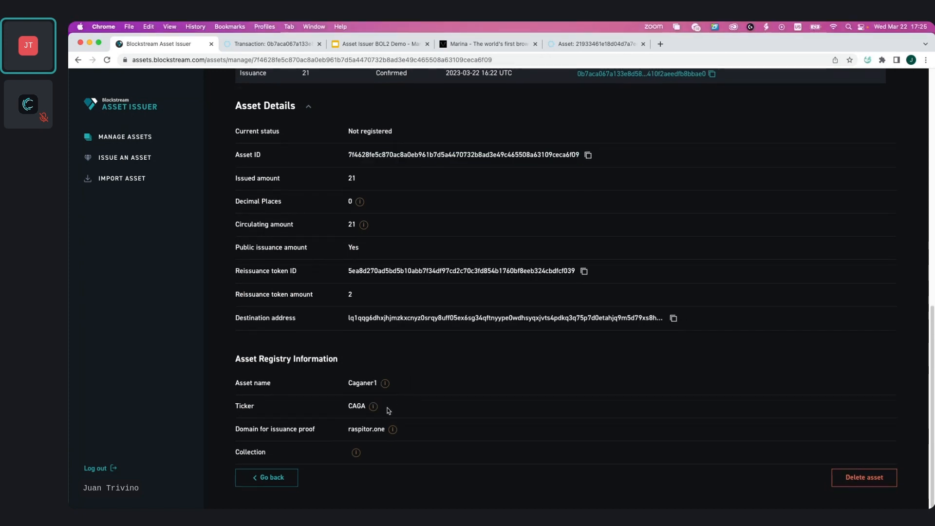
pyautogui.moveTo(373, 408)
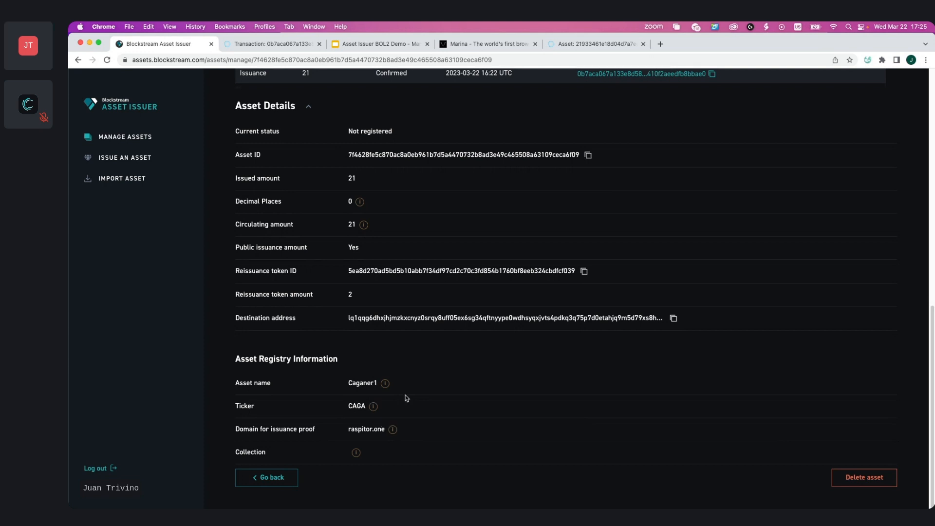
pyautogui.scroll(2, 427, 388)
pyautogui.scroll(10, 427, 390)
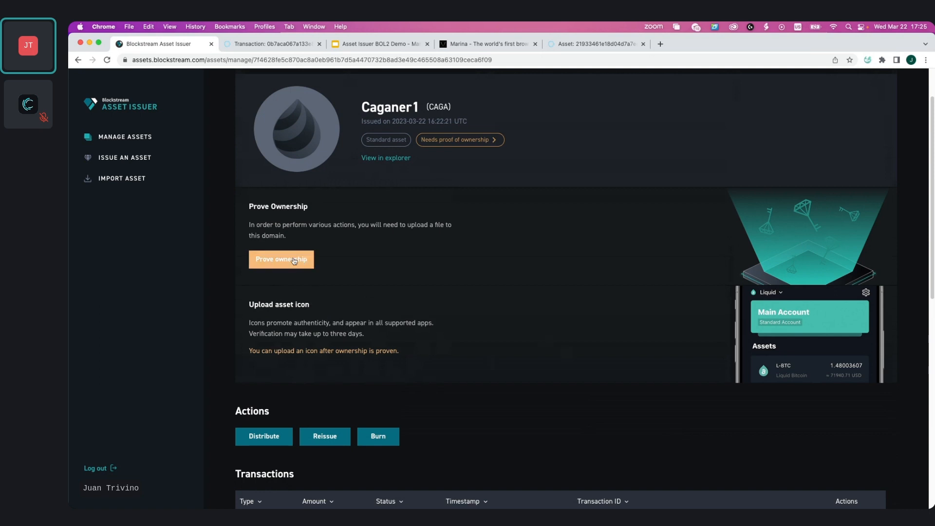
# Reopen the proof-of-ownership step for Caganer1 and verify ownership of the raspitor.one domain
pyautogui.click(304, 259)
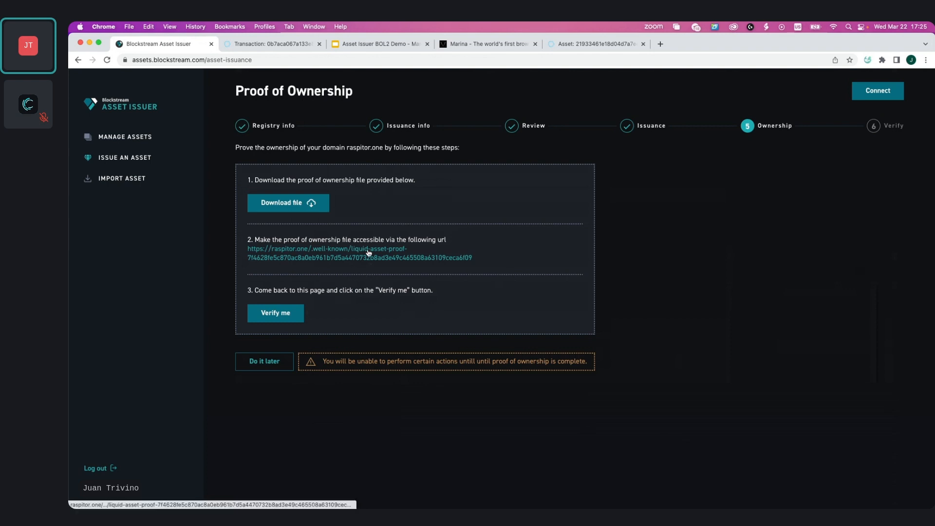
pyautogui.click(270, 314)
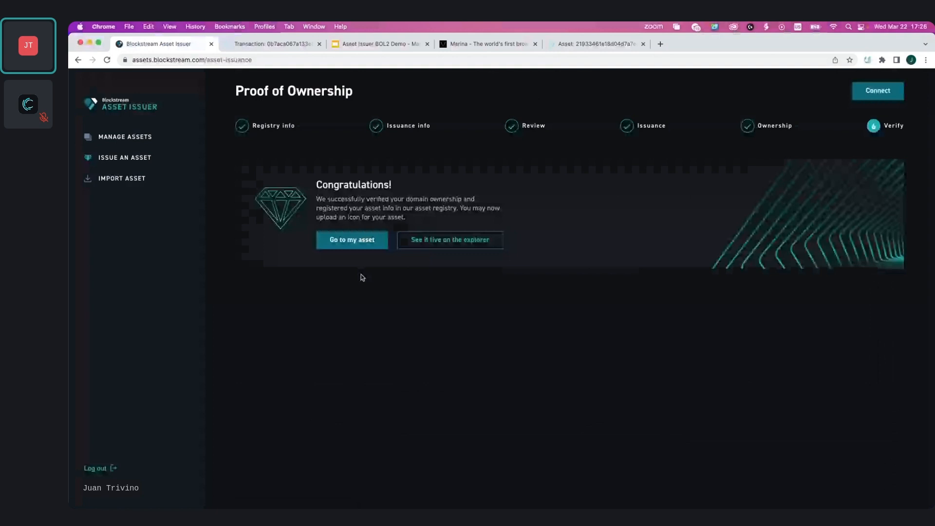
# Go to the asset and upload caganerx500-36kb.png as the Caganer1 icon, then submit it
pyautogui.click(352, 239)
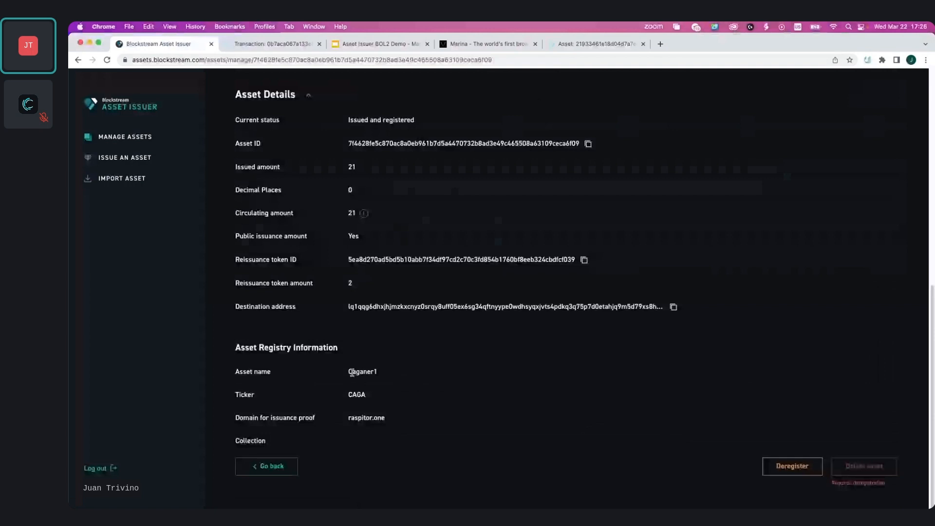
pyautogui.scroll(9, 352, 372)
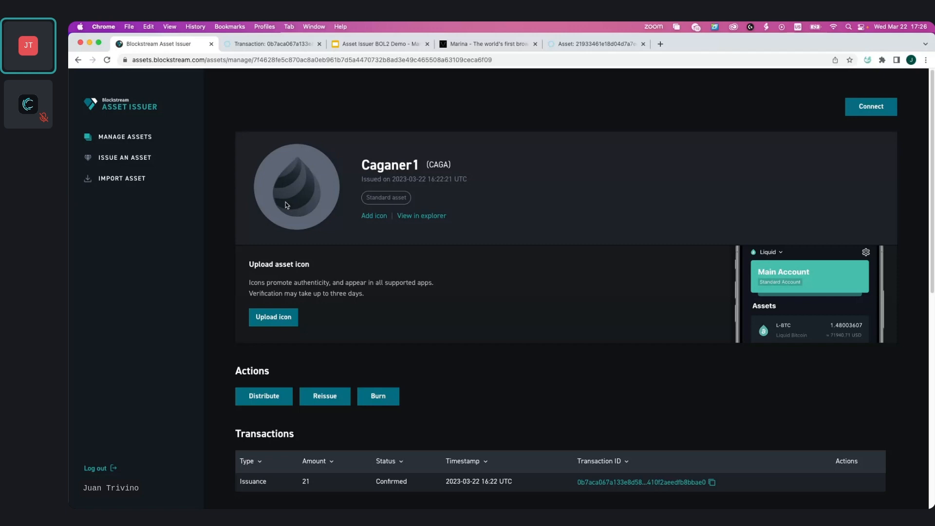
pyautogui.click(266, 319)
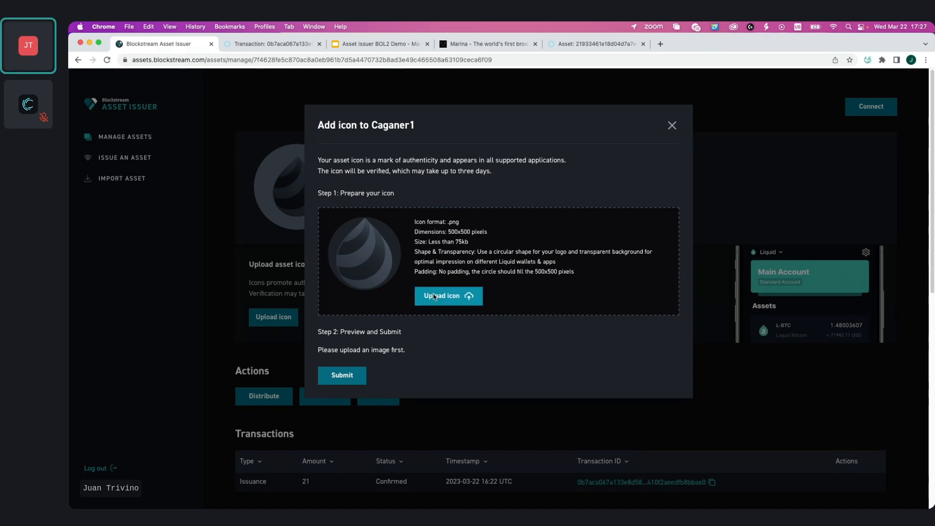
pyautogui.click(435, 297)
pyautogui.click(428, 219)
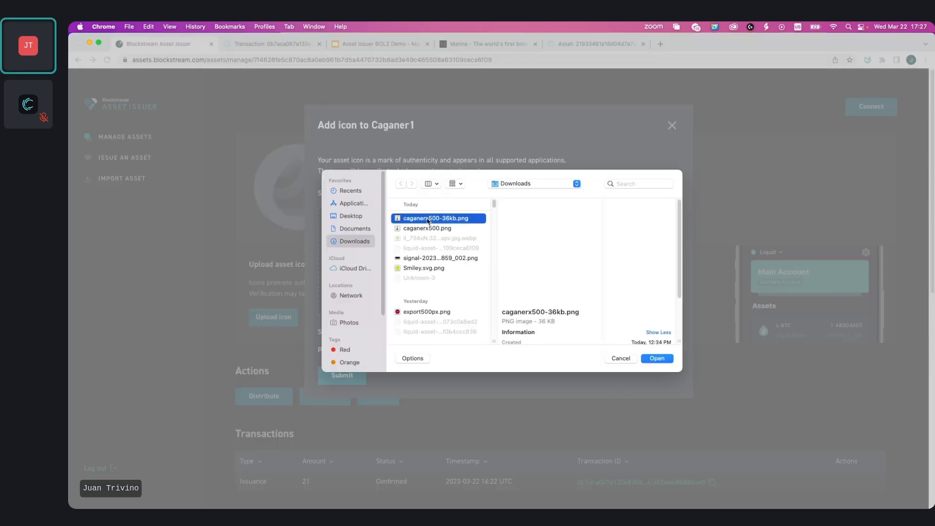
pyautogui.click(652, 359)
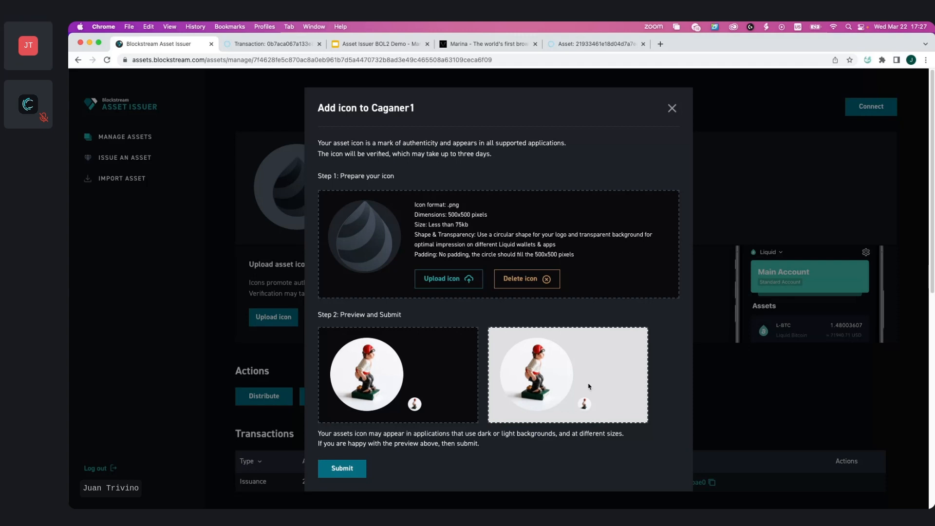
pyautogui.click(341, 468)
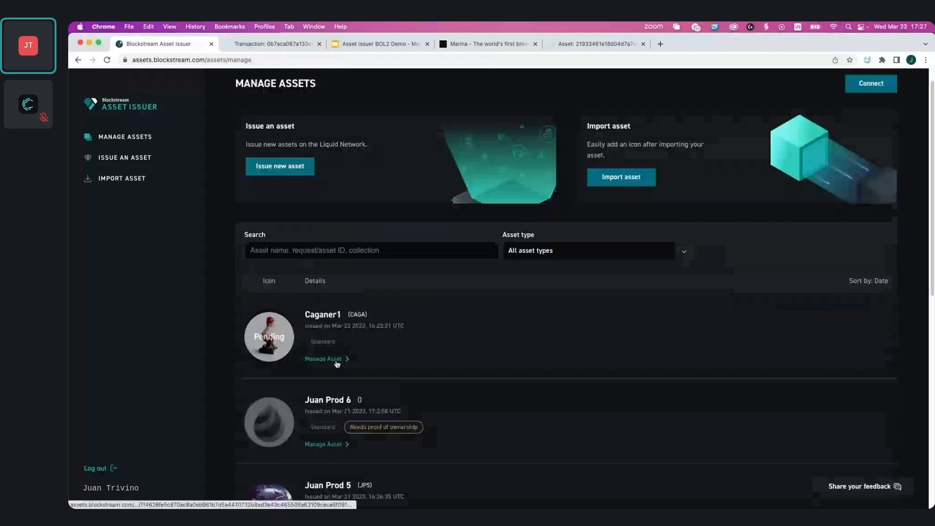
# Open the Caganer1 management page and check the asset balance in the Marina wallet
pyautogui.click(336, 360)
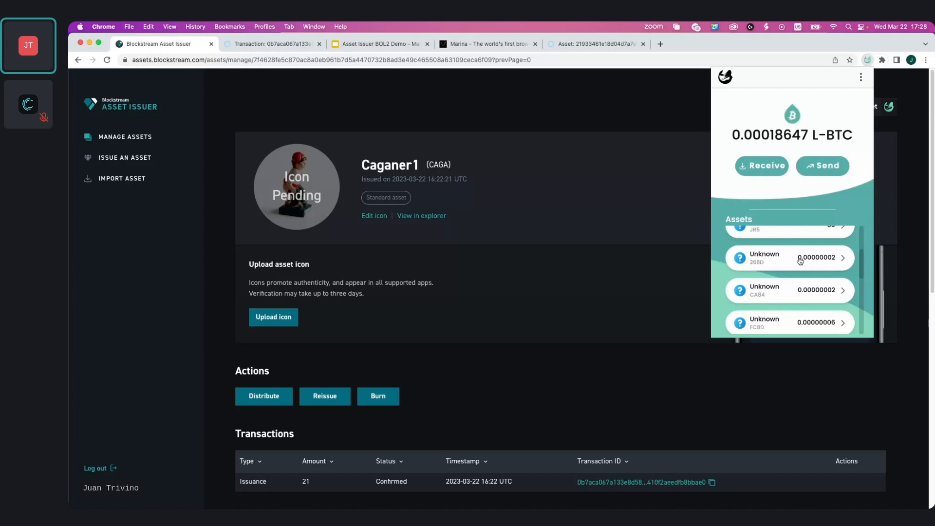
pyautogui.scroll(-3, 799, 260)
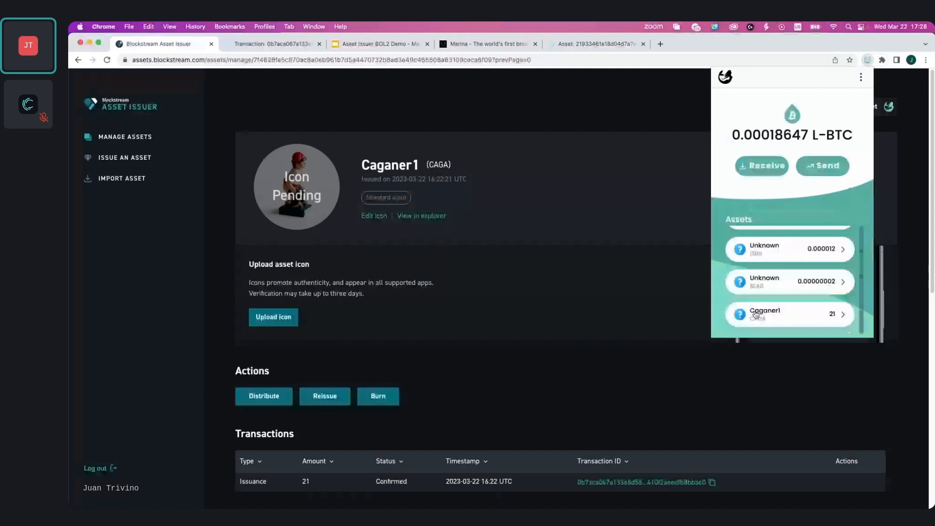
pyautogui.click(559, 372)
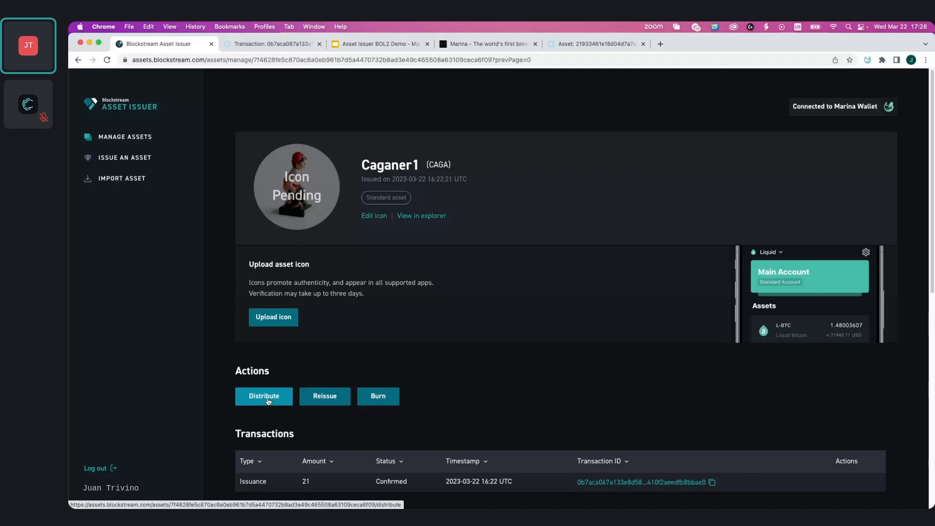
# Start a Caganer1 distribution and enter the first recipient with a pasted address and amount 1
pyautogui.click(267, 396)
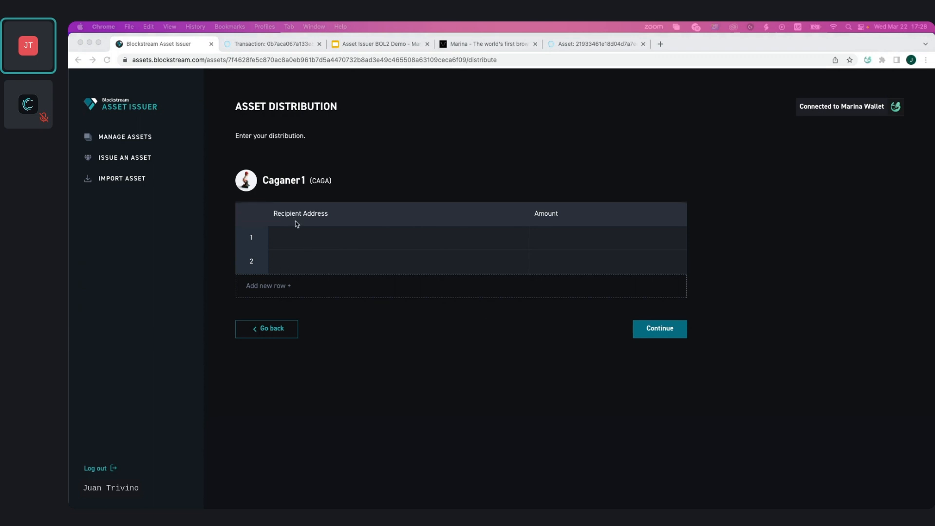
pyautogui.click(307, 241)
pyautogui.press('super+v')
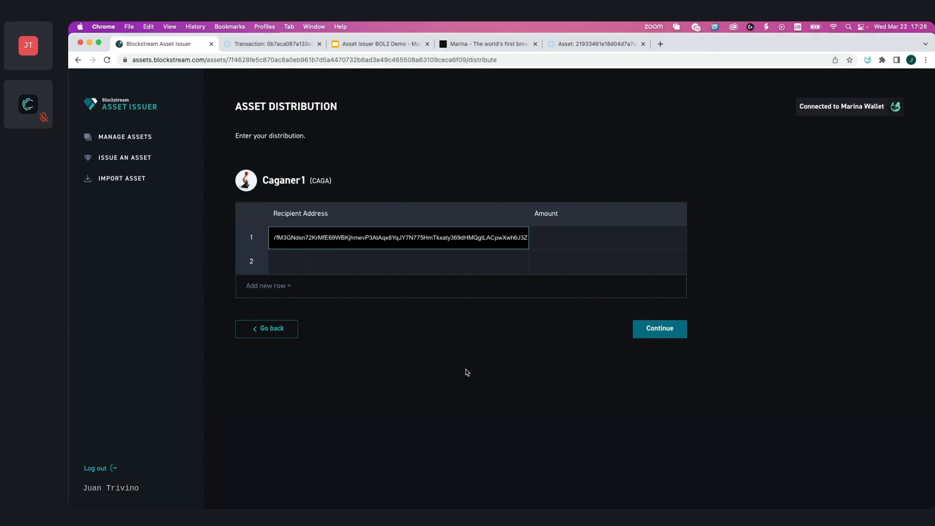
pyautogui.click(411, 353)
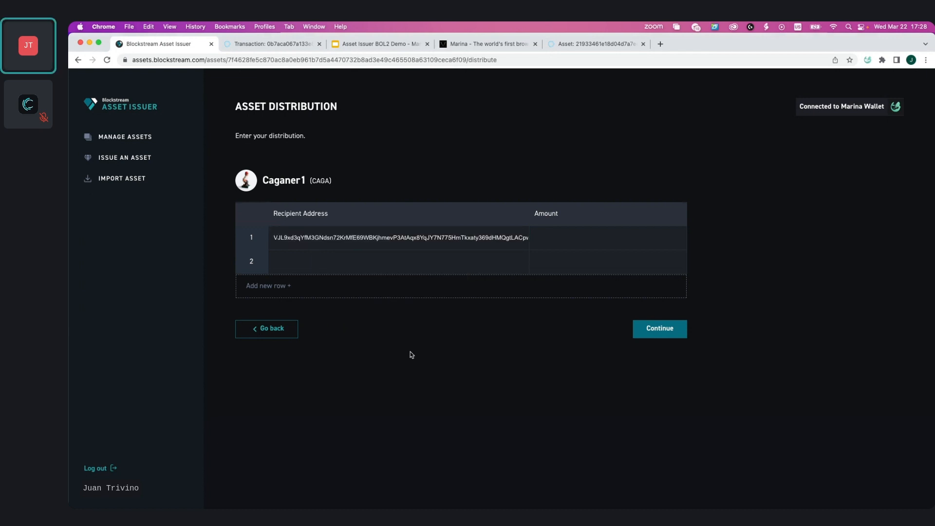
pyautogui.click(599, 236)
pyautogui.write('1')
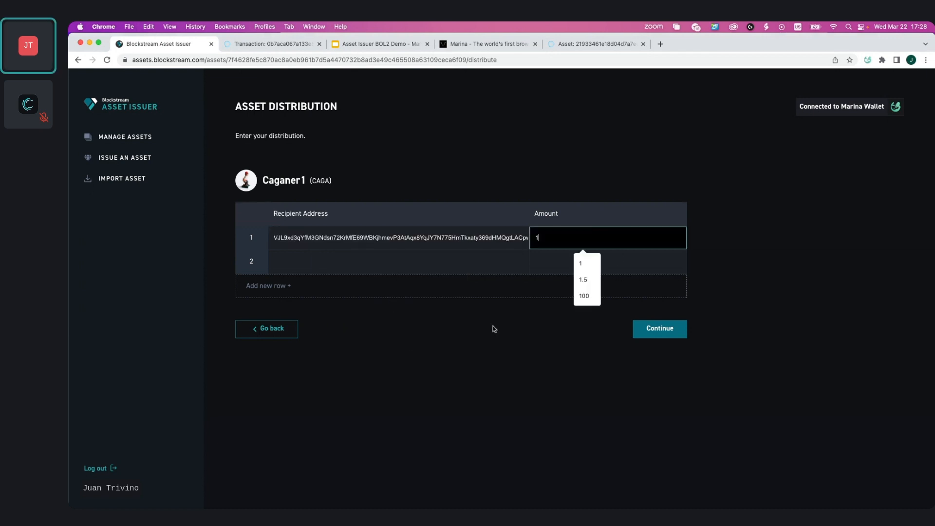
pyautogui.click(494, 329)
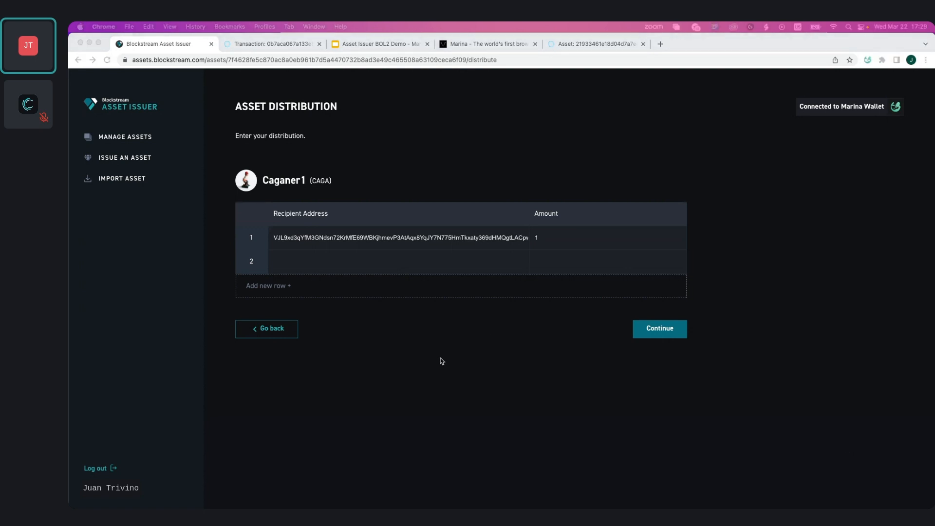
# Add a second recipient with a pasted address and amount 2, then continue to the review
pyautogui.click(310, 262)
pyautogui.press('super+v')
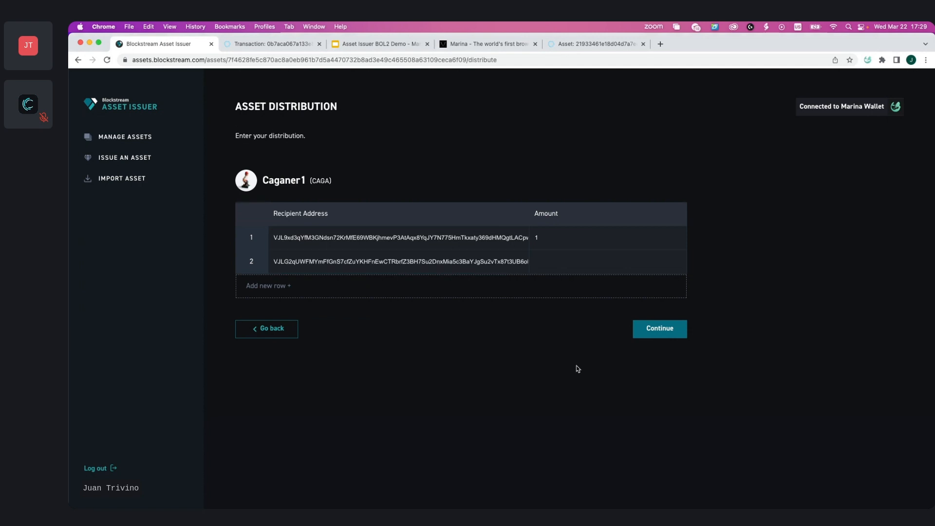
pyautogui.click(538, 270)
pyautogui.write('2')
pyautogui.click(528, 367)
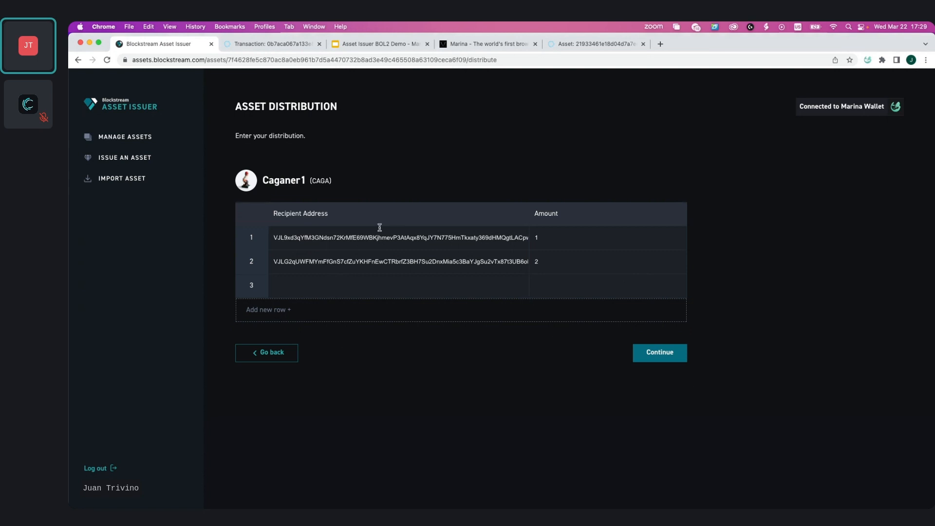
pyautogui.click(669, 357)
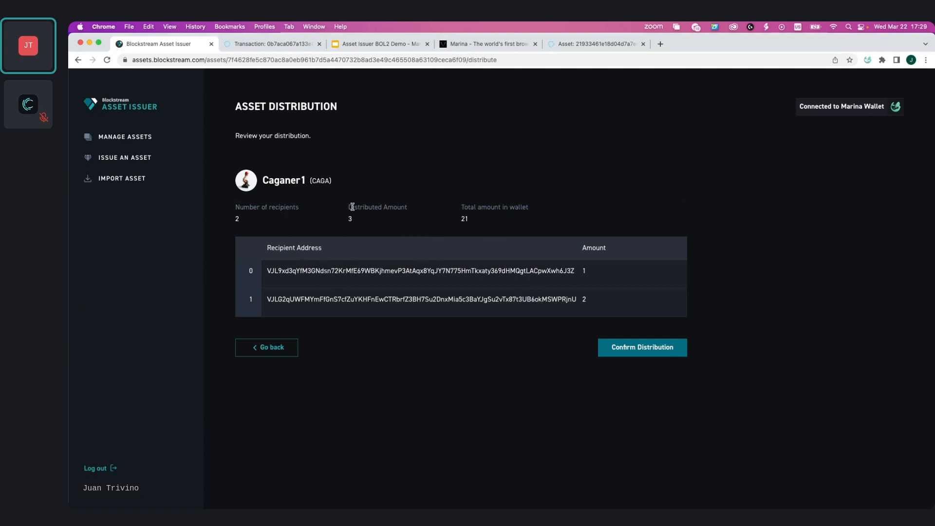
# Confirm the distribution, accept the spend in Marina, and unlock the wallet with its password
pyautogui.click(644, 351)
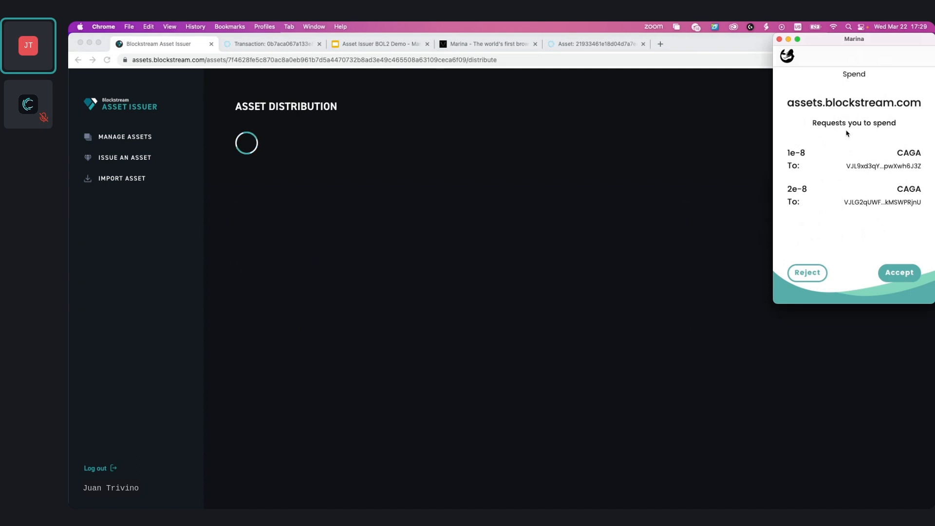
pyautogui.click(905, 276)
pyautogui.click(836, 167)
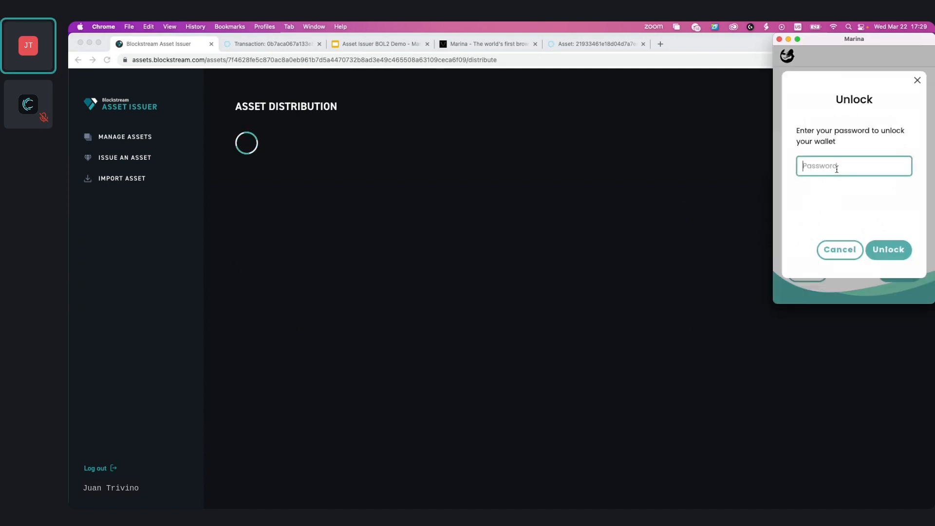
pyautogui.write('••••••••••••')
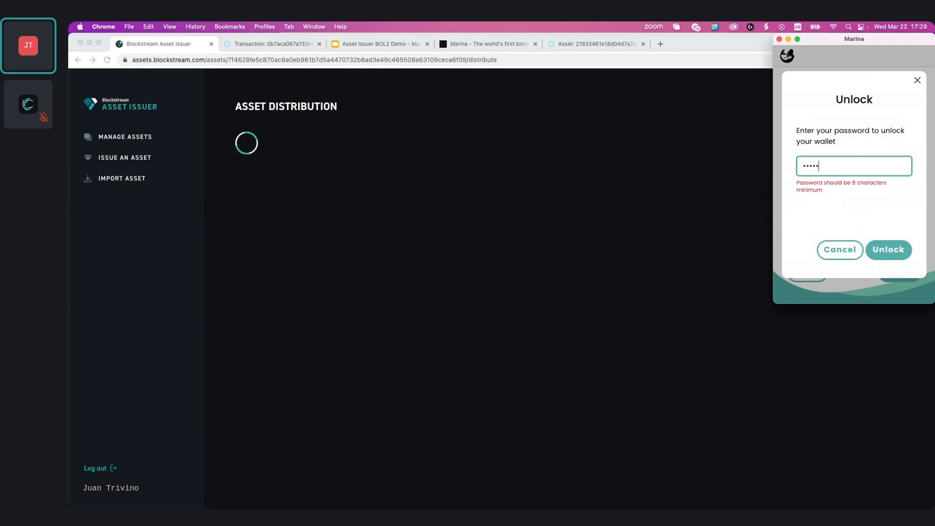
pyautogui.write('•••••••••')
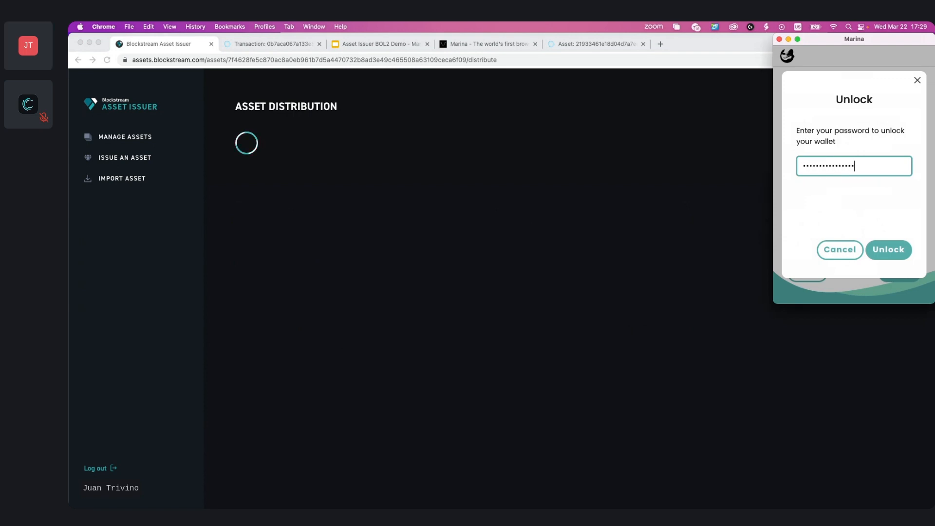
pyautogui.write('•••••••••')
pyautogui.press('Return')
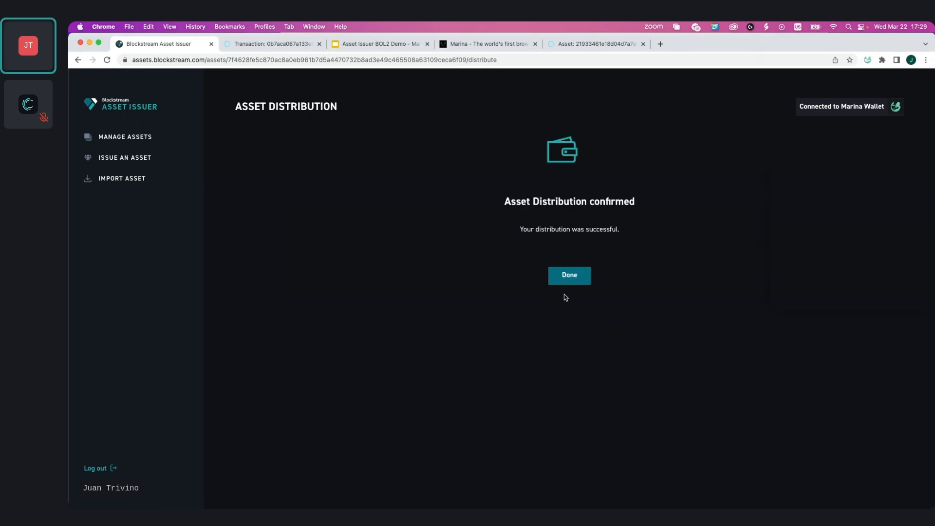
pyautogui.click(571, 276)
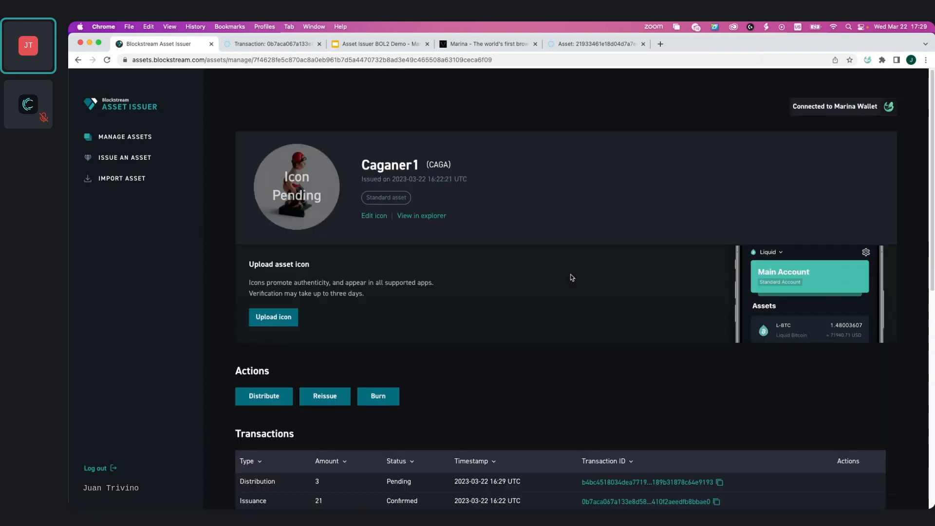
# Reissue 21 additional Caganer1 units from the Marina wallet and confirm the reissuance
pyautogui.scroll(-2, 408, 328)
pyautogui.scroll(-1, 407, 328)
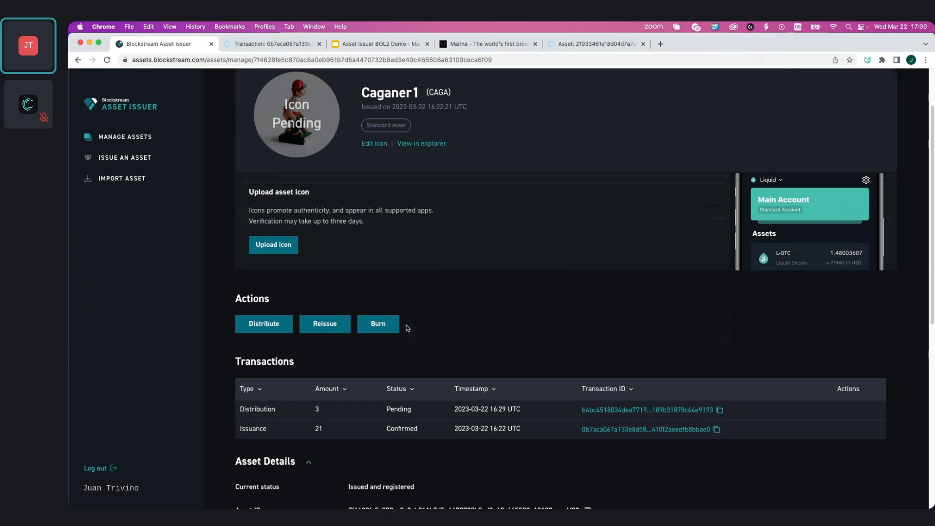
pyautogui.scroll(-5, 408, 328)
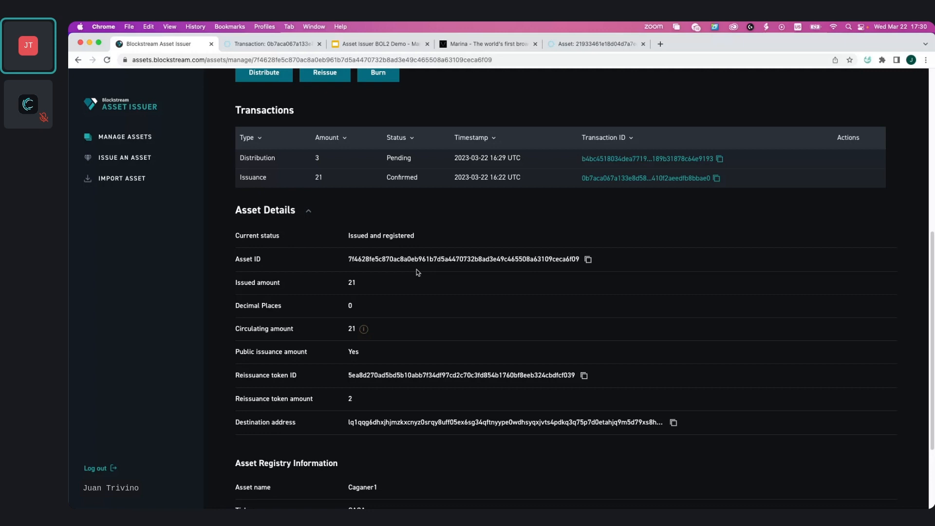
pyautogui.scroll(7, 417, 272)
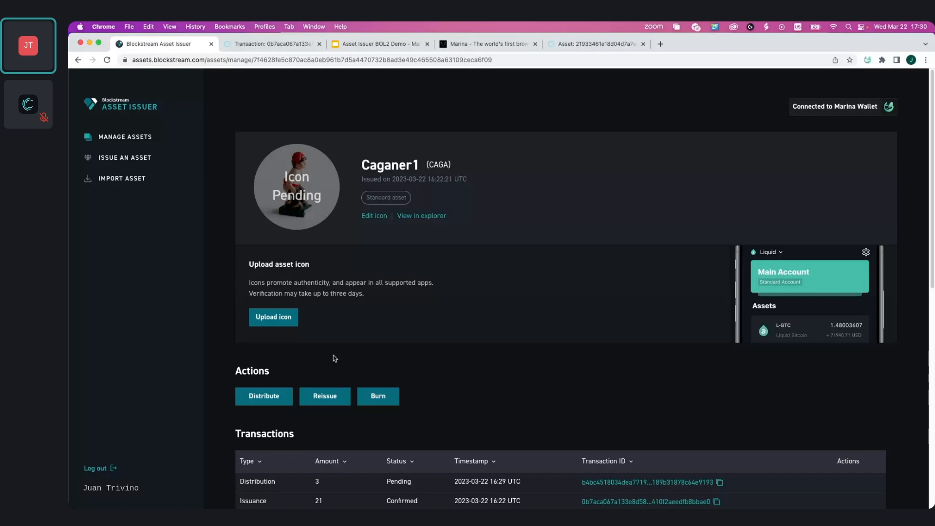
pyautogui.scroll(-1, 322, 380)
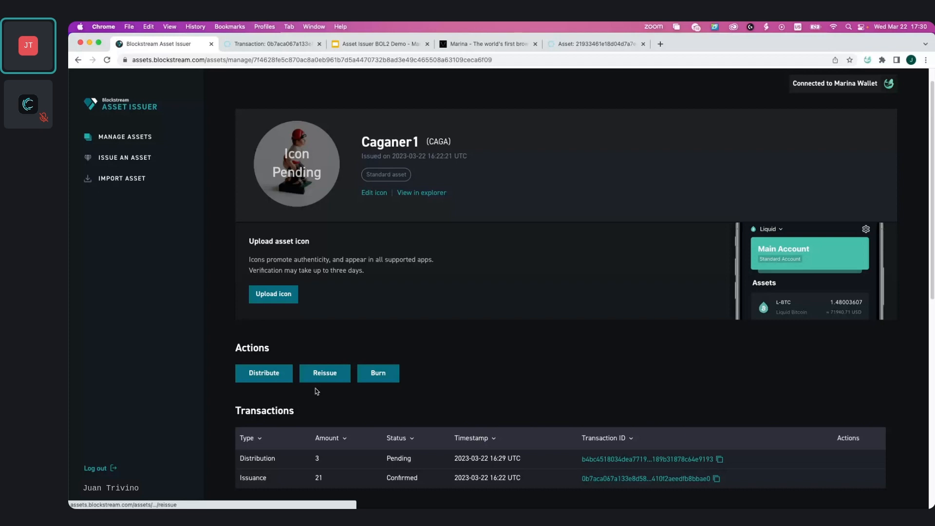
pyautogui.click(316, 387)
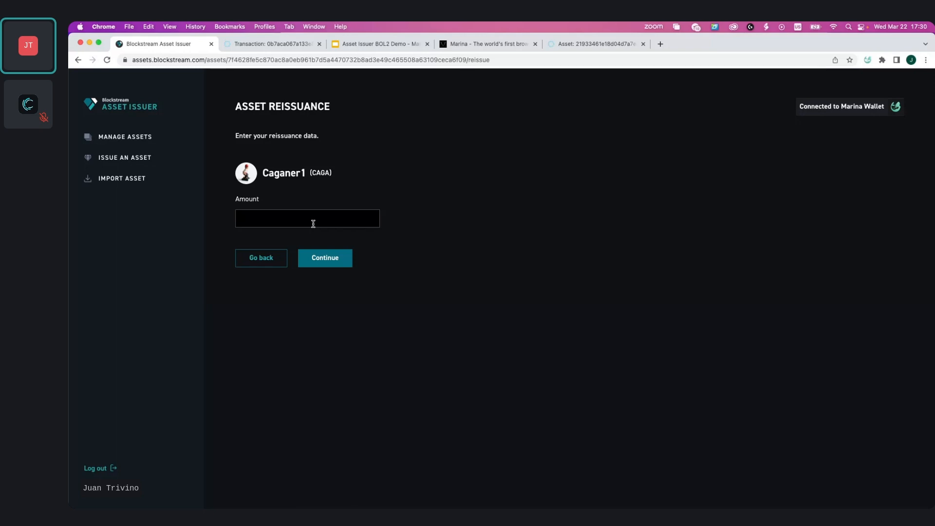
pyautogui.click(313, 223)
pyautogui.write('21')
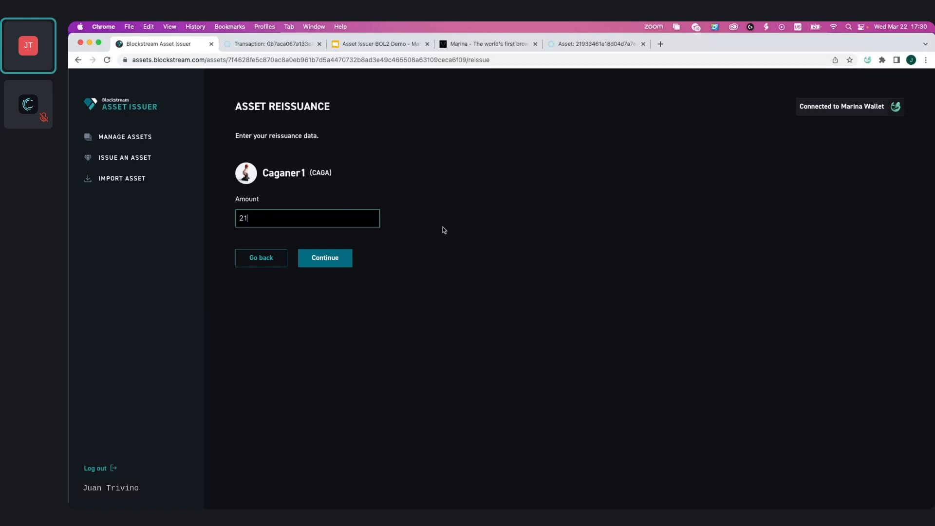
pyautogui.click(338, 263)
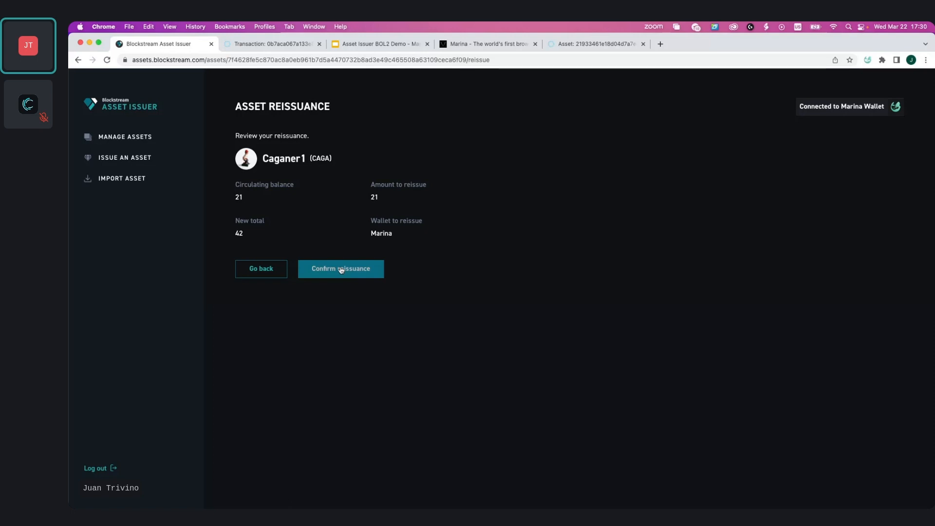
pyautogui.click(341, 270)
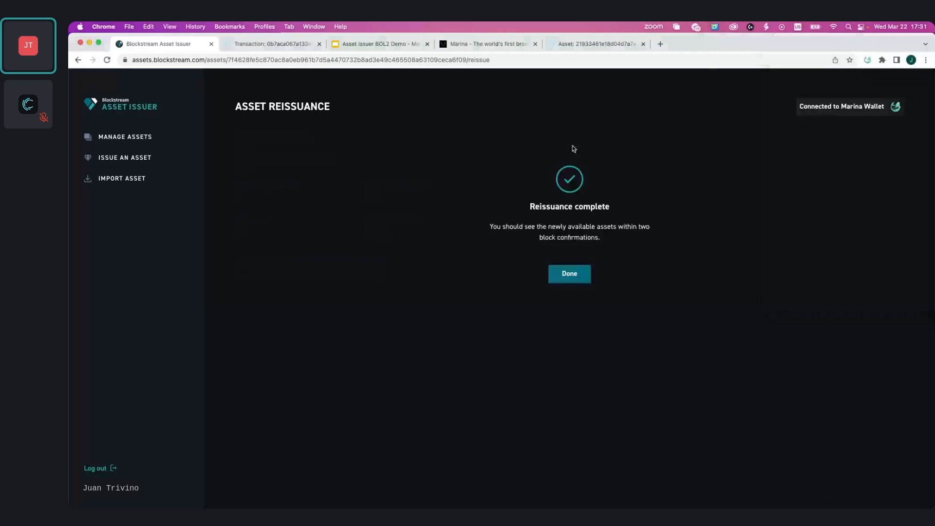
pyautogui.click(569, 273)
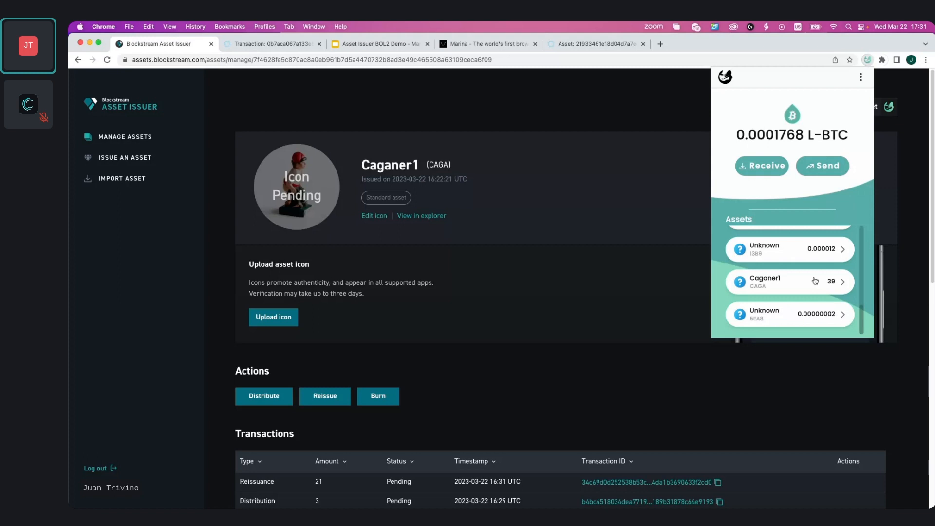
# Burn 5 Caganer1 units from the Marina wallet, reviewing and confirming the burn
pyautogui.click(432, 365)
pyautogui.scroll(-1, 433, 365)
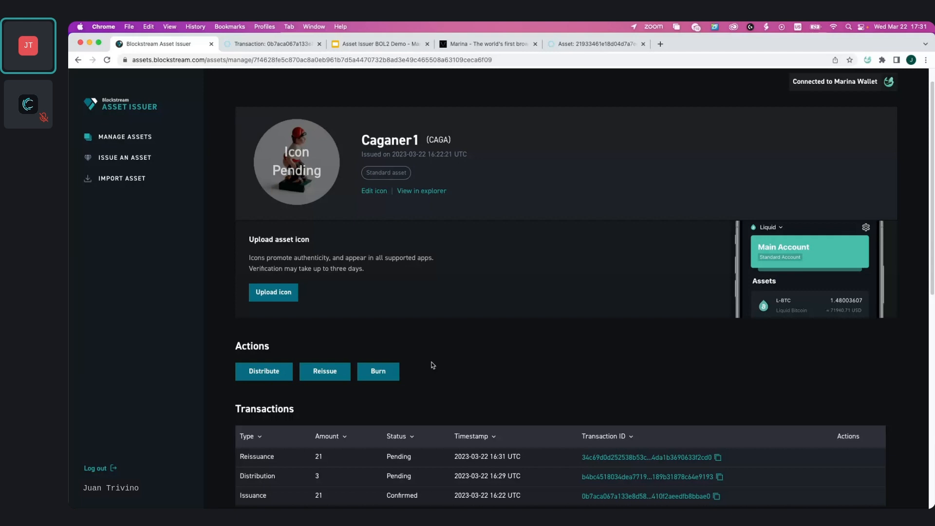
pyautogui.scroll(1, 411, 372)
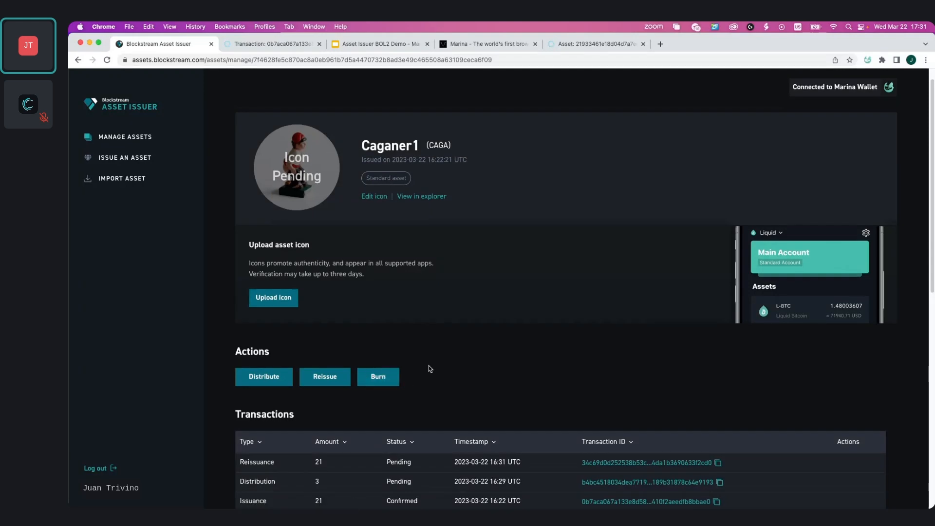
pyautogui.scroll(-1, 430, 368)
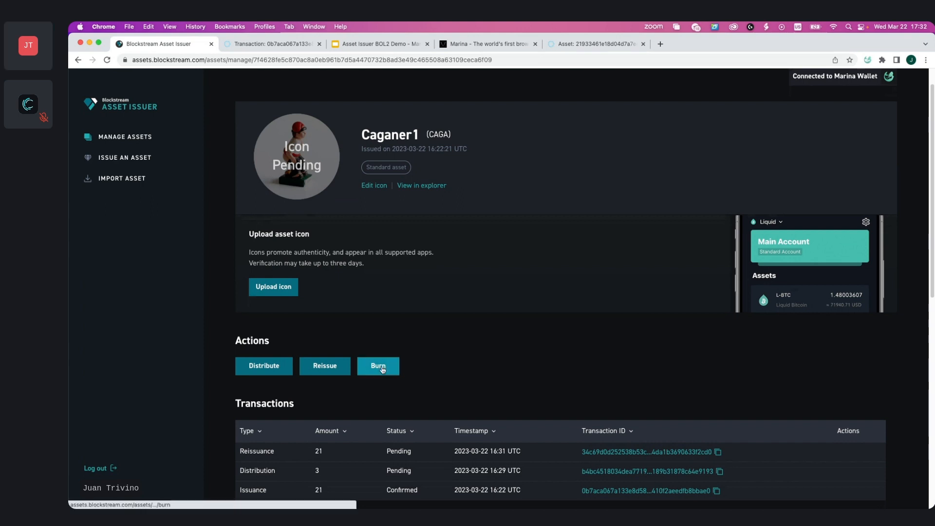
pyautogui.click(382, 369)
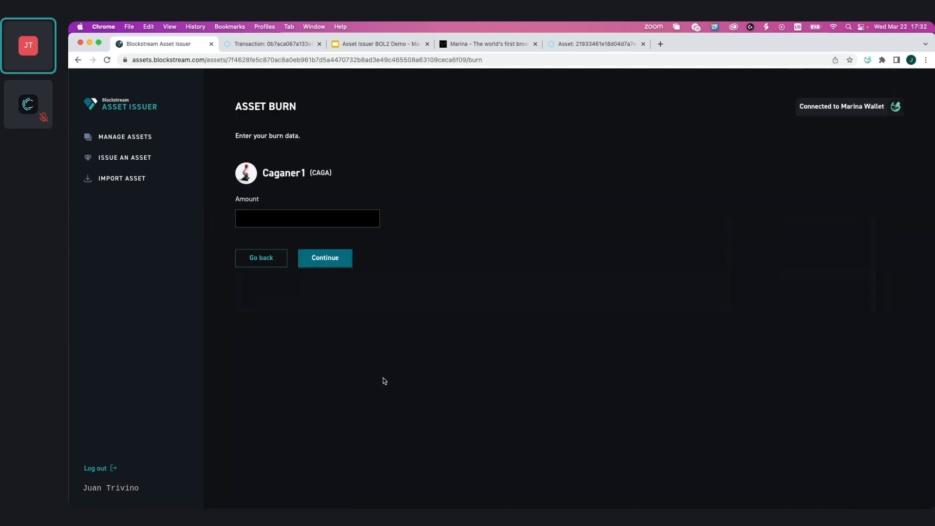
pyautogui.click(307, 218)
pyautogui.write('5')
pyautogui.click(403, 242)
pyautogui.click(329, 265)
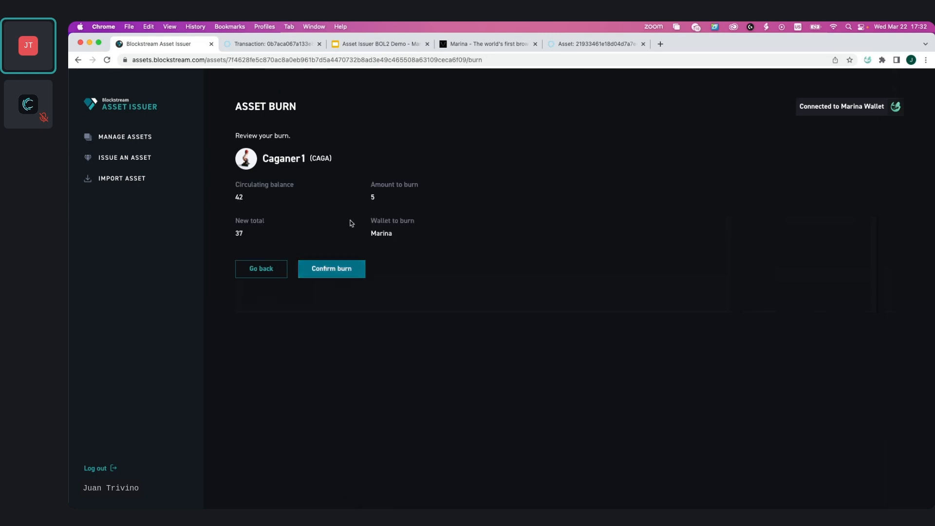
pyautogui.moveTo(230, 197); pyautogui.dragTo(254, 205)
pyautogui.moveTo(235, 234); pyautogui.dragTo(272, 247)
pyautogui.click(408, 256)
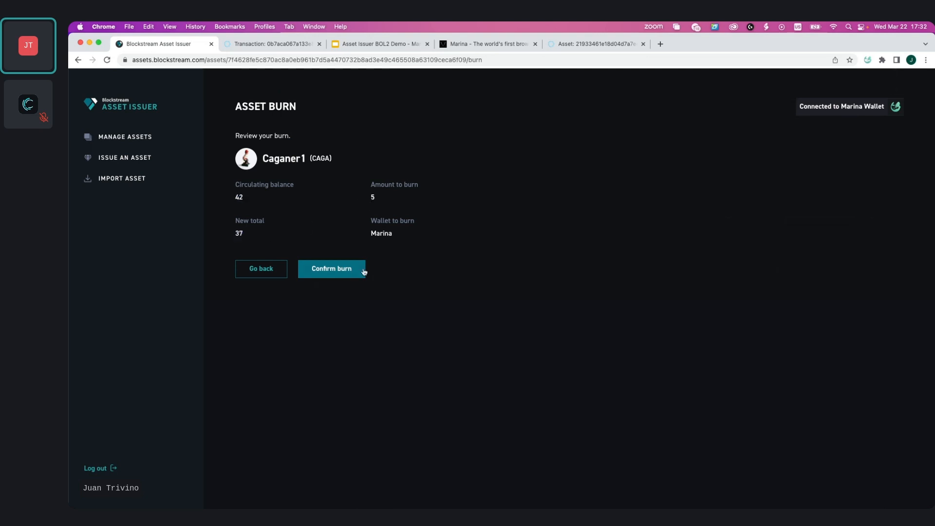
pyautogui.click(315, 277)
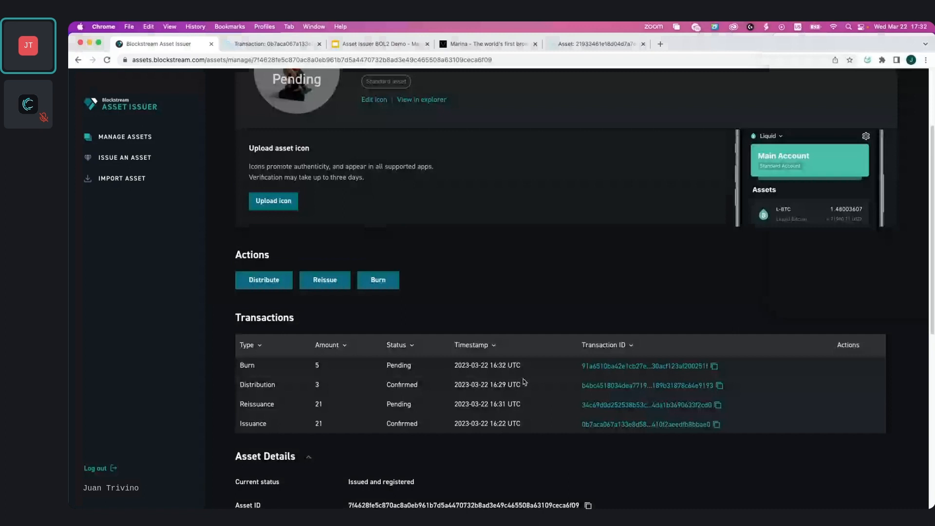
# Open the burn transaction in the Blockstream explorer and inspect its details and outputs
pyautogui.click(597, 367)
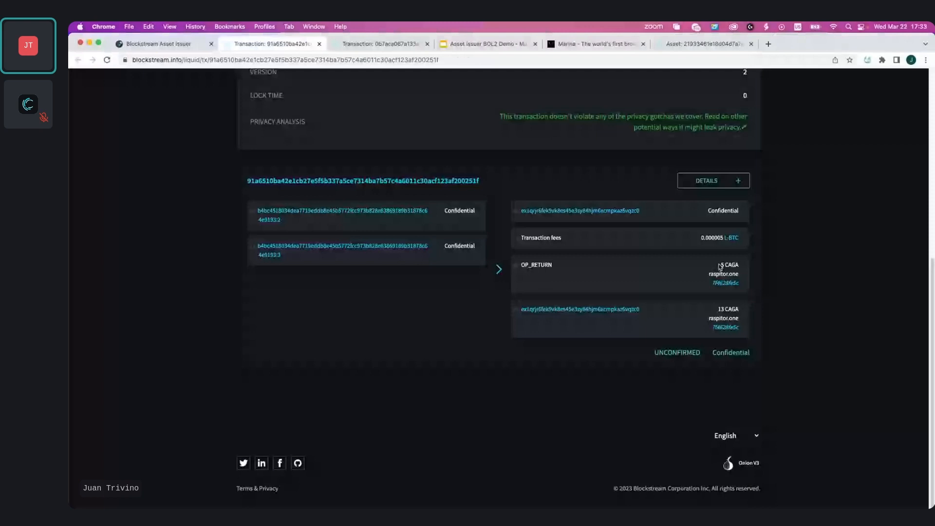
pyautogui.scroll(5, 720, 266)
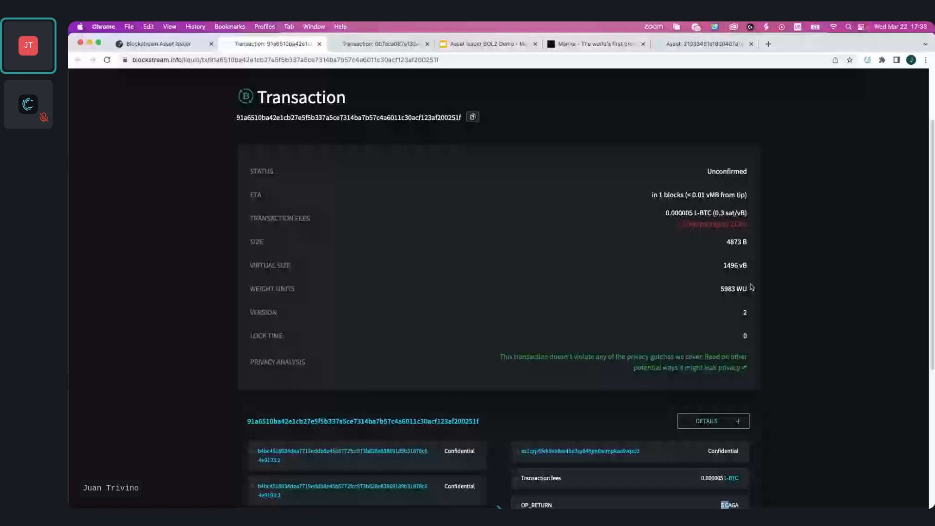
pyautogui.click(164, 44)
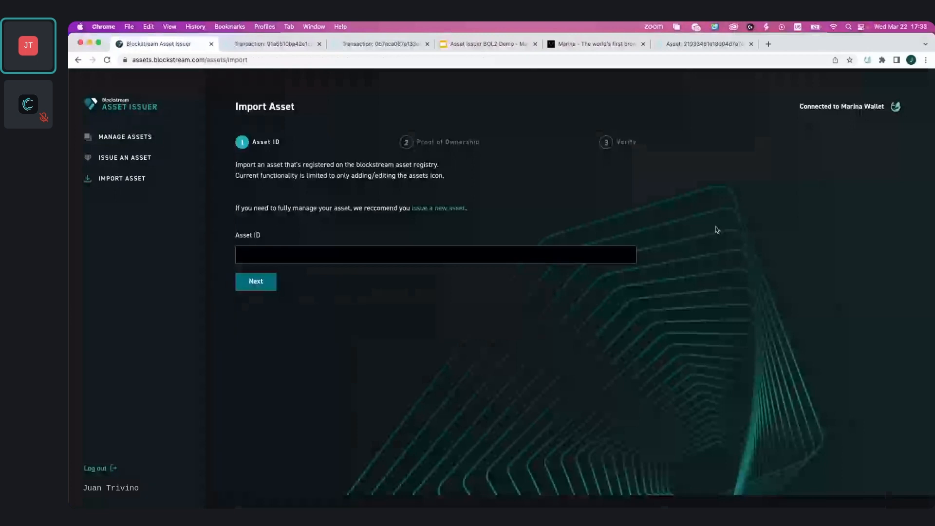
# Import the AMT-Icon Test asset by pasting its asset ID copied from the explorer and continuing to proof of ownership
pyautogui.click(279, 258)
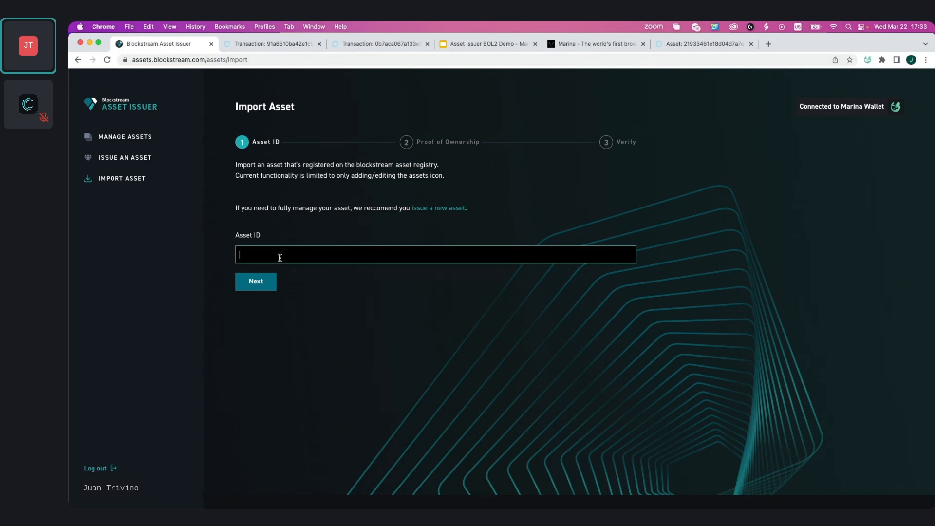
pyautogui.click(703, 50)
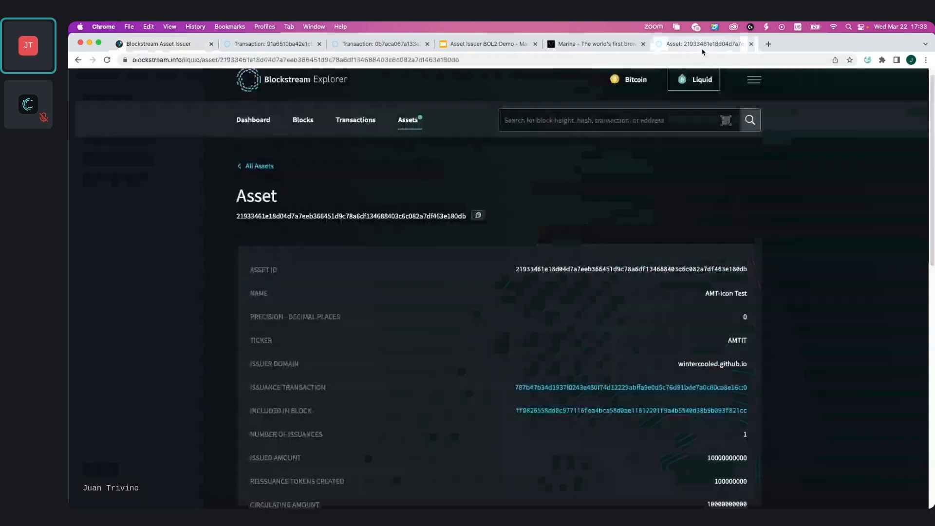
pyautogui.doubleClick(626, 269)
pyautogui.press('super+c')
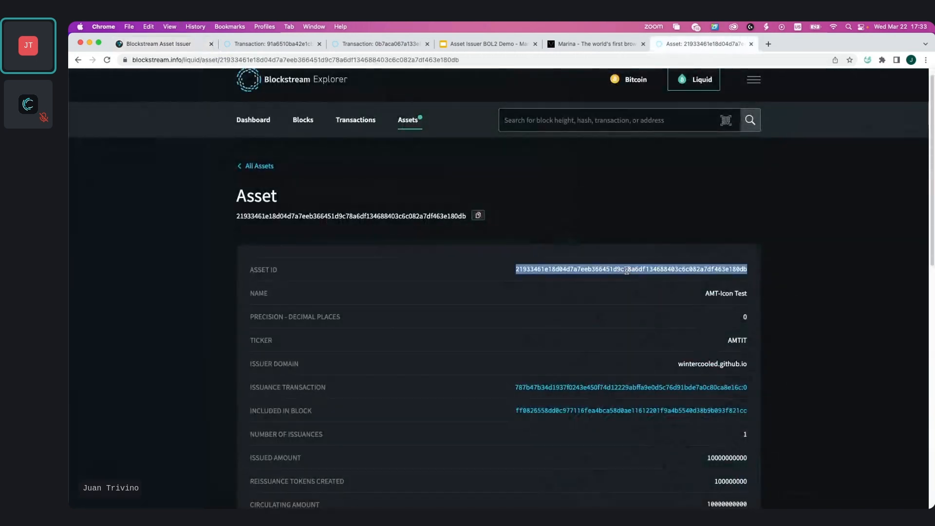
pyautogui.click(189, 46)
pyautogui.click(315, 253)
pyautogui.press('super+v')
pyautogui.click(265, 281)
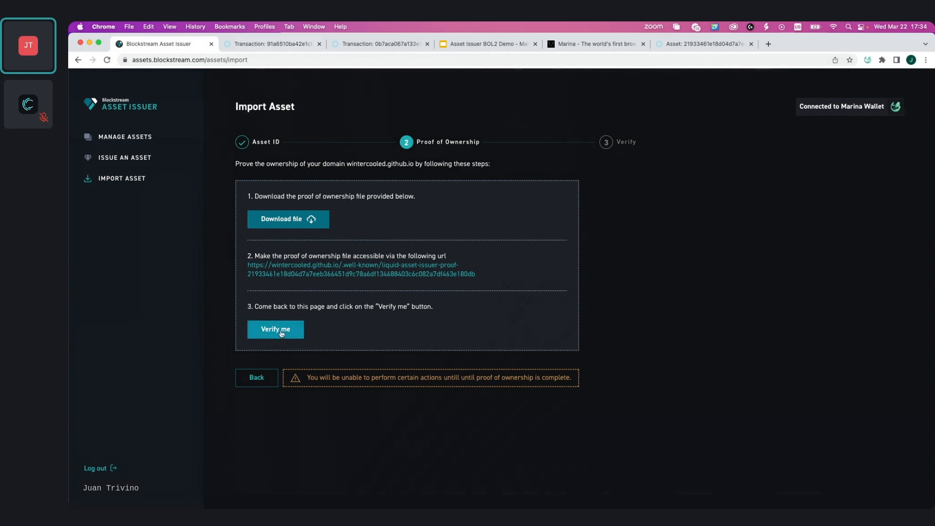
# Return to the managed assets list and browse the issued assets
pyautogui.click(134, 138)
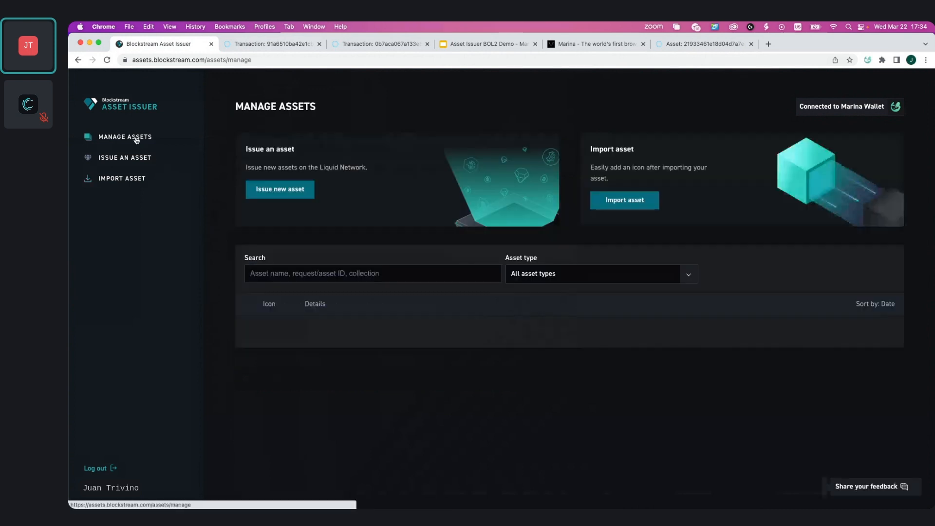
pyautogui.scroll(-1, 396, 359)
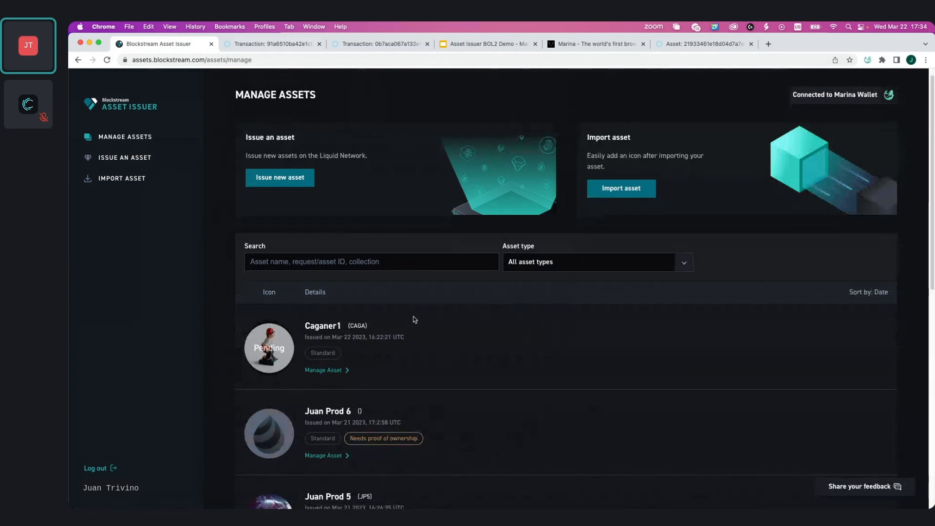
pyautogui.scroll(-5, 406, 370)
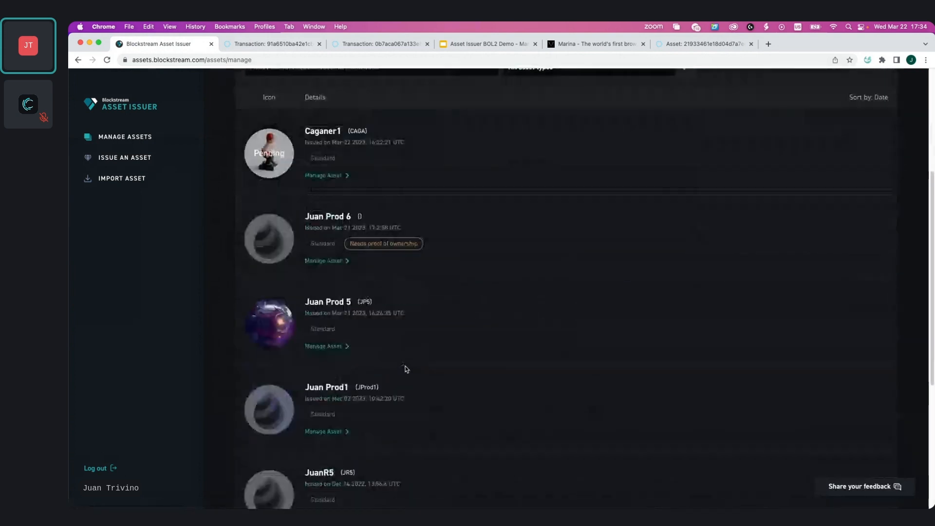
pyautogui.scroll(5, 399, 380)
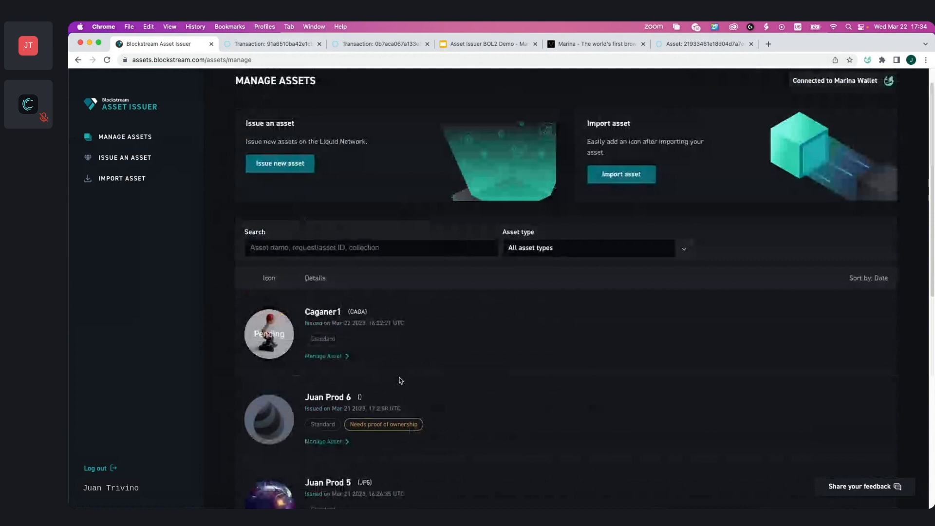
pyautogui.click(319, 357)
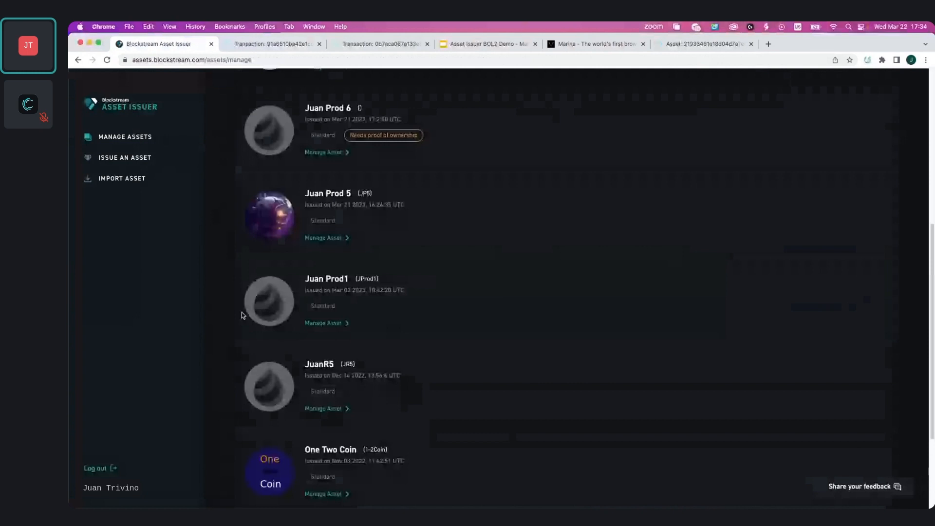
pyautogui.scroll(6, 847, 396)
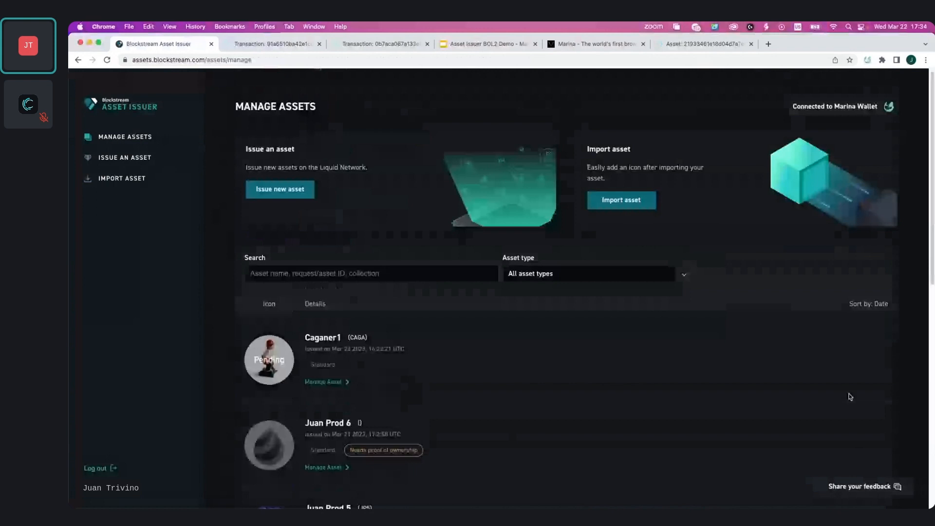
pyautogui.click(864, 486)
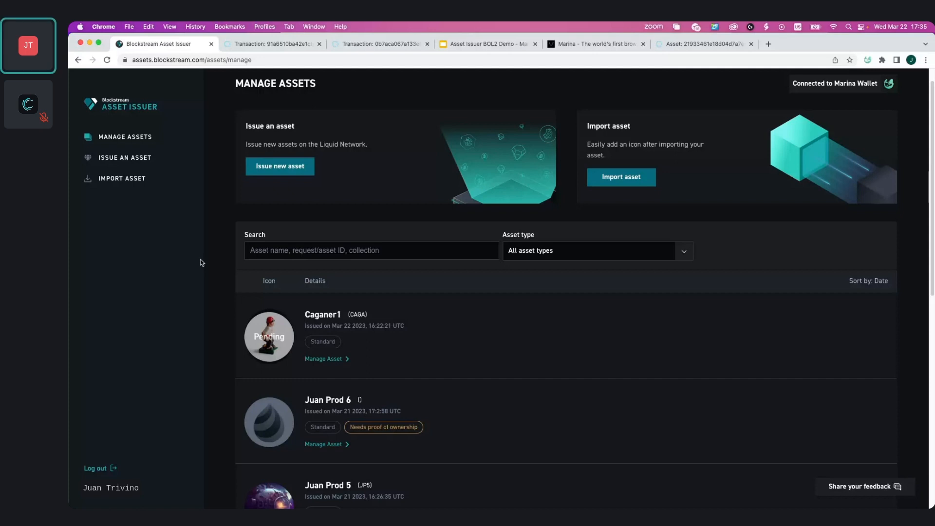
# Switch to the Asset Issuer BOL2 Demo presentation and show slide 11 about the AMP Asset Issuer desktop app
pyautogui.click(487, 44)
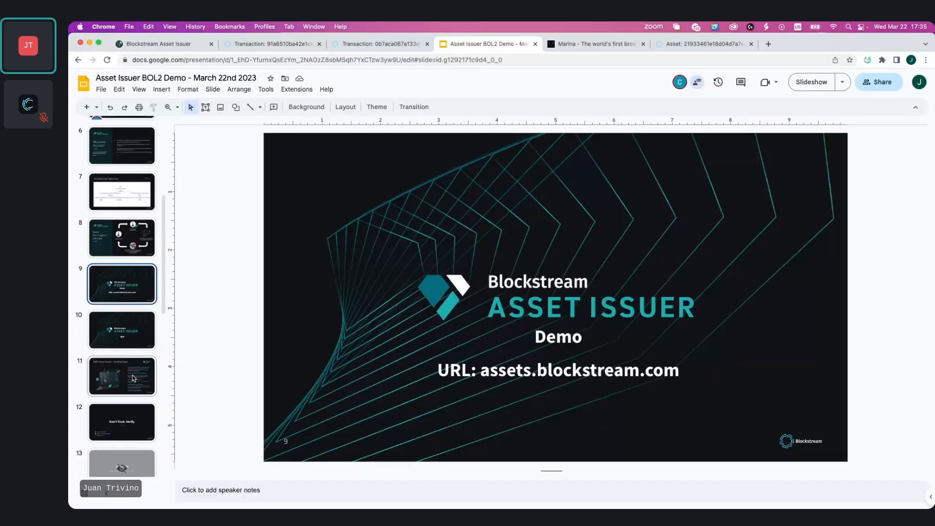
pyautogui.click(134, 378)
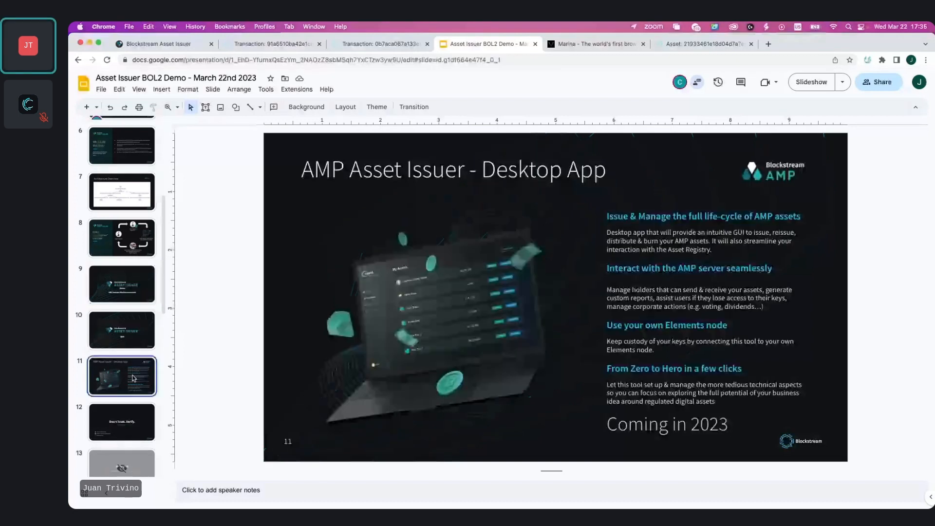
pyautogui.click(811, 82)
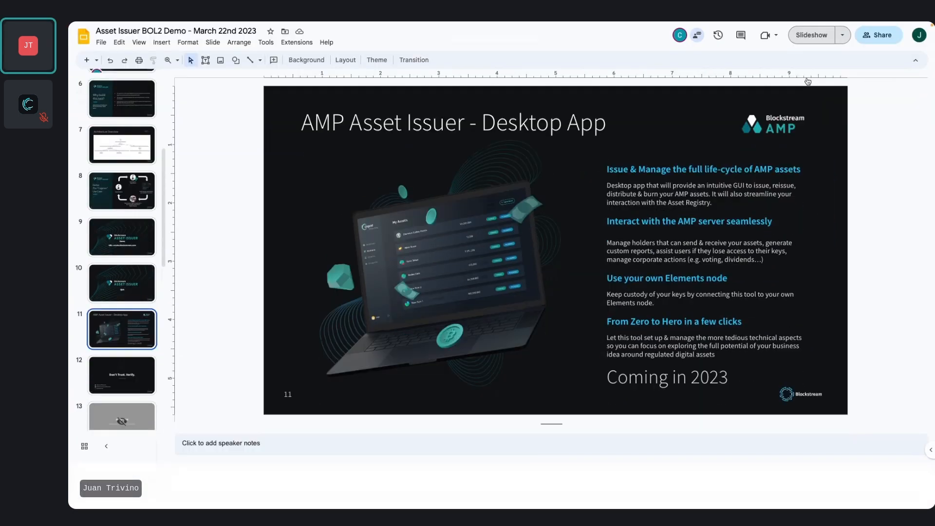